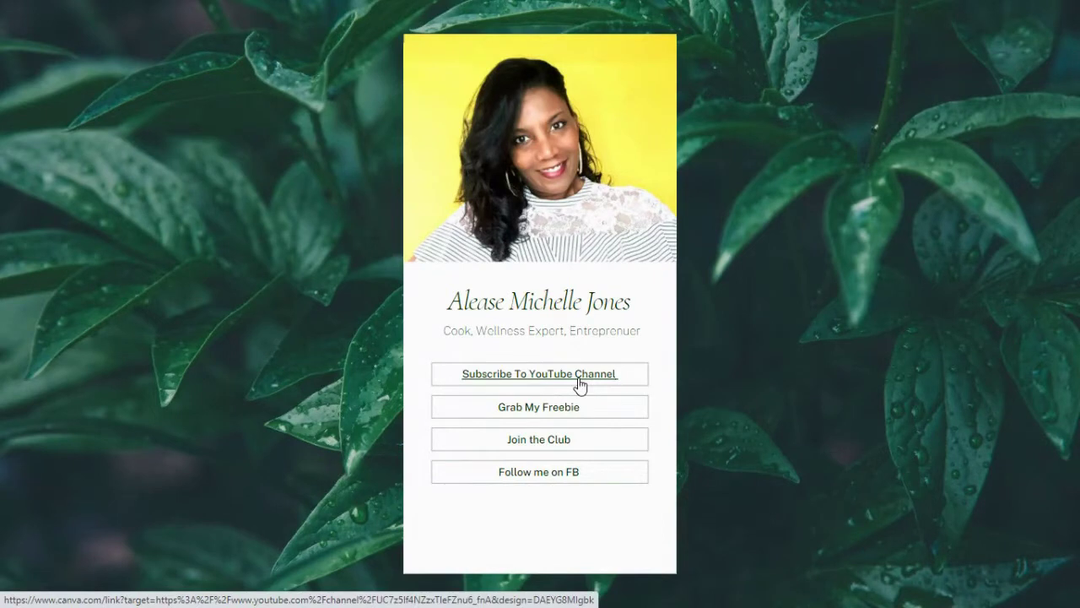
Close the finished link-in-bio site preview and return to the Canva home page.
click(584, 384)
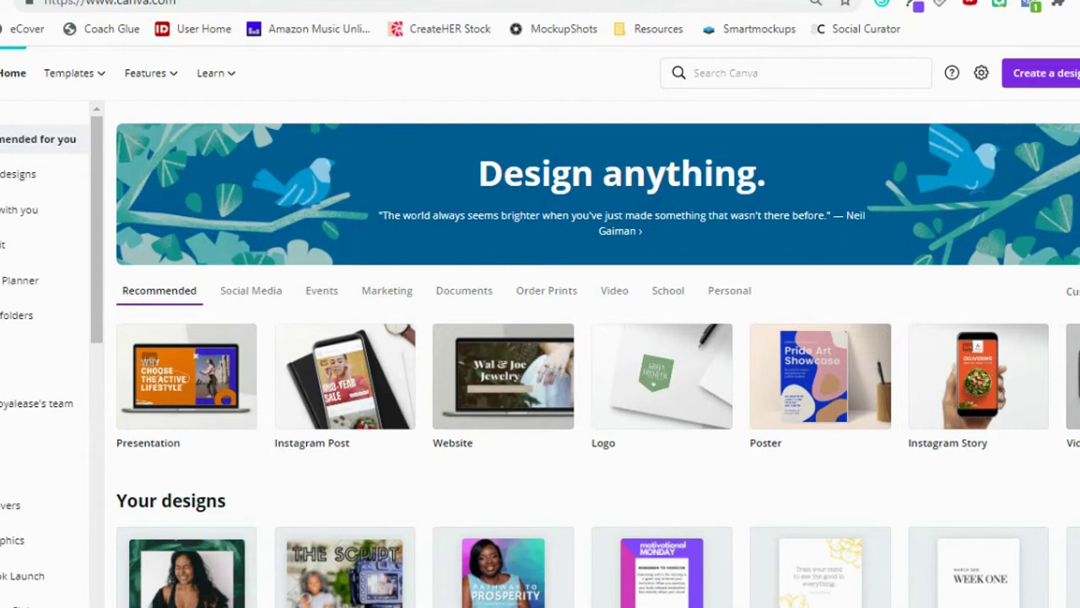
Search Canva for 'website' and browse the Bio Link Website template results.
click(730, 73)
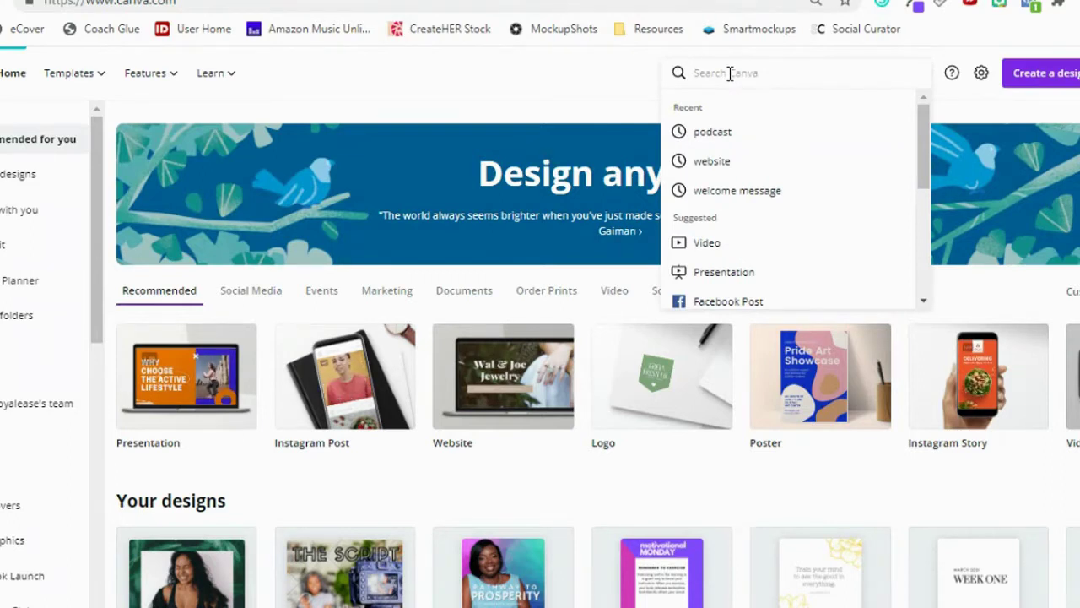
text(w)
key(BackSpace)
text(website)
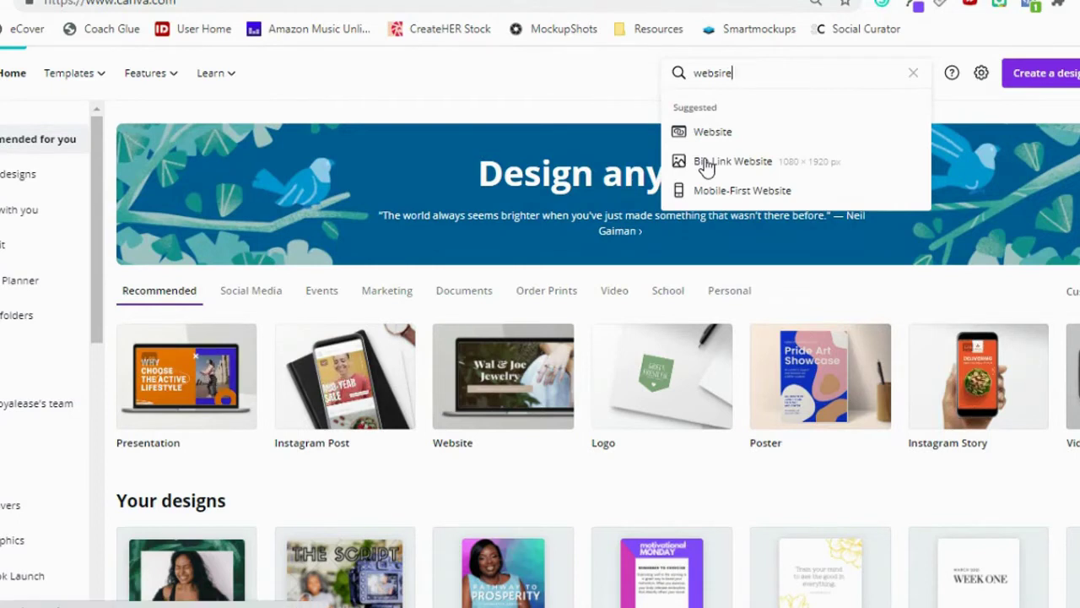
click(706, 165)
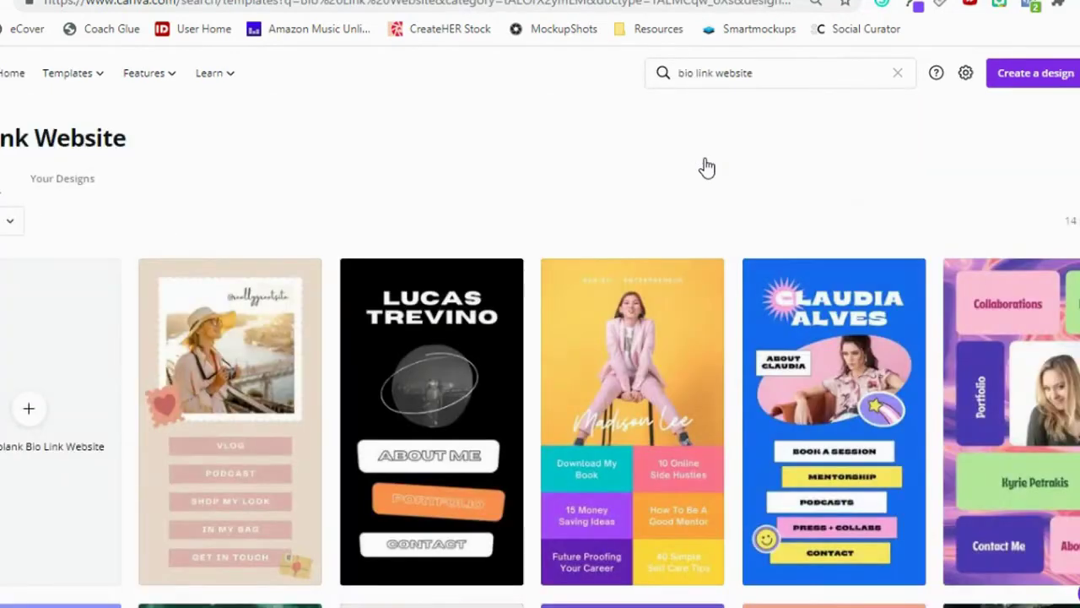
scroll(707, 168, down, 3)
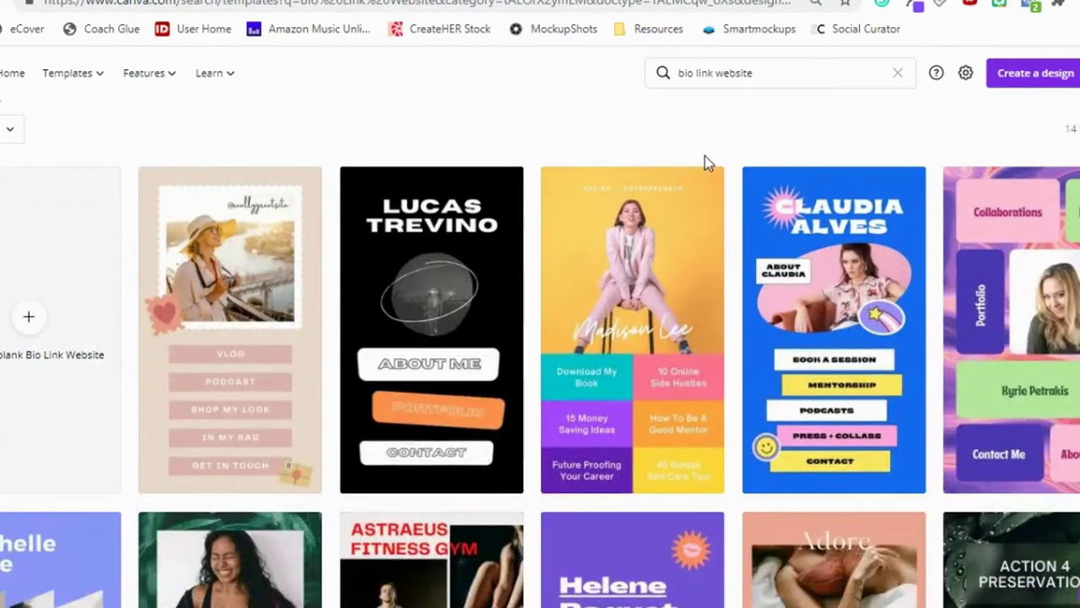
scroll(705, 160, down, 4)
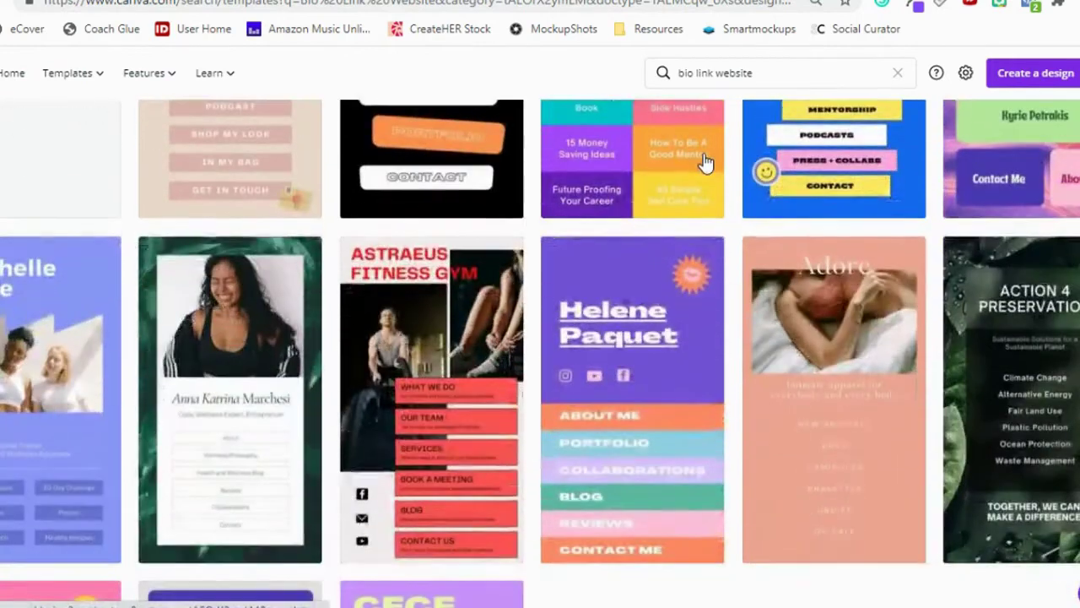
scroll(169, 260, down, 3)
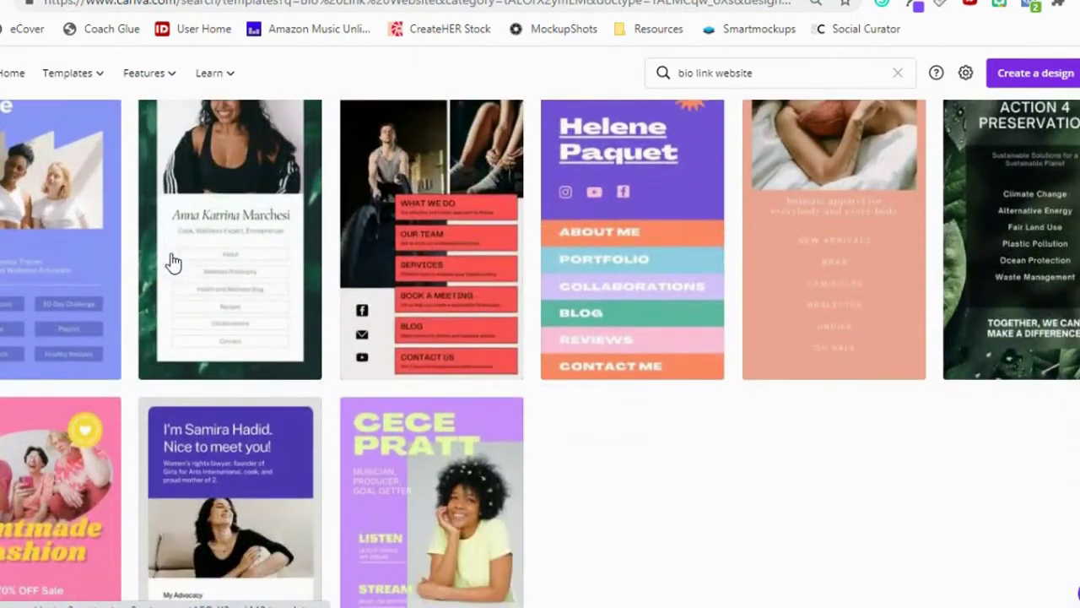
scroll(655, 386, up, 4)
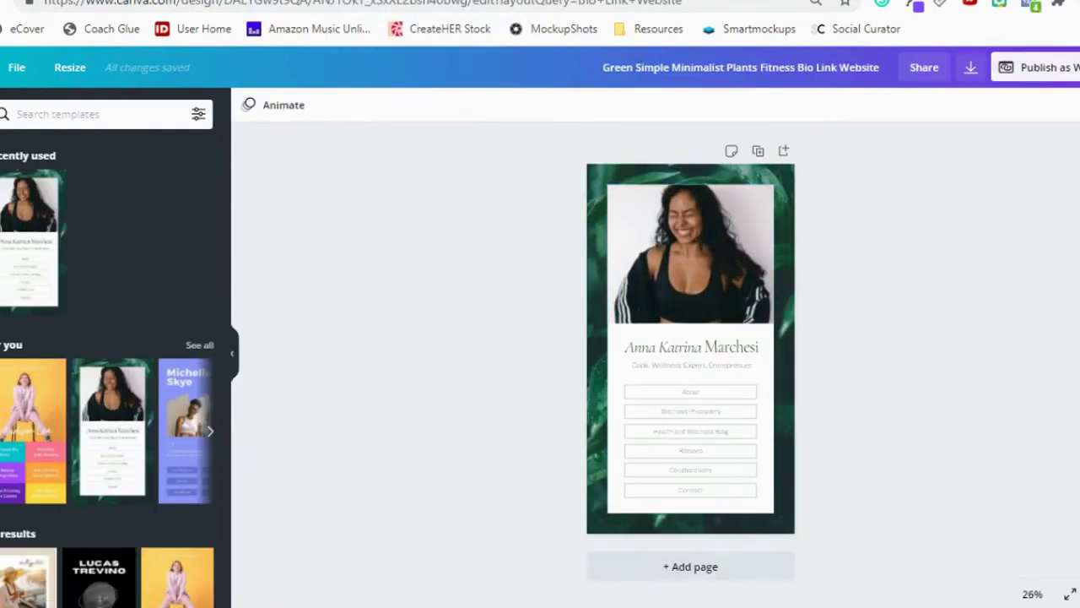
Zoom the plants fitness template to 50% and select its photo for replacement.
click(1031, 595)
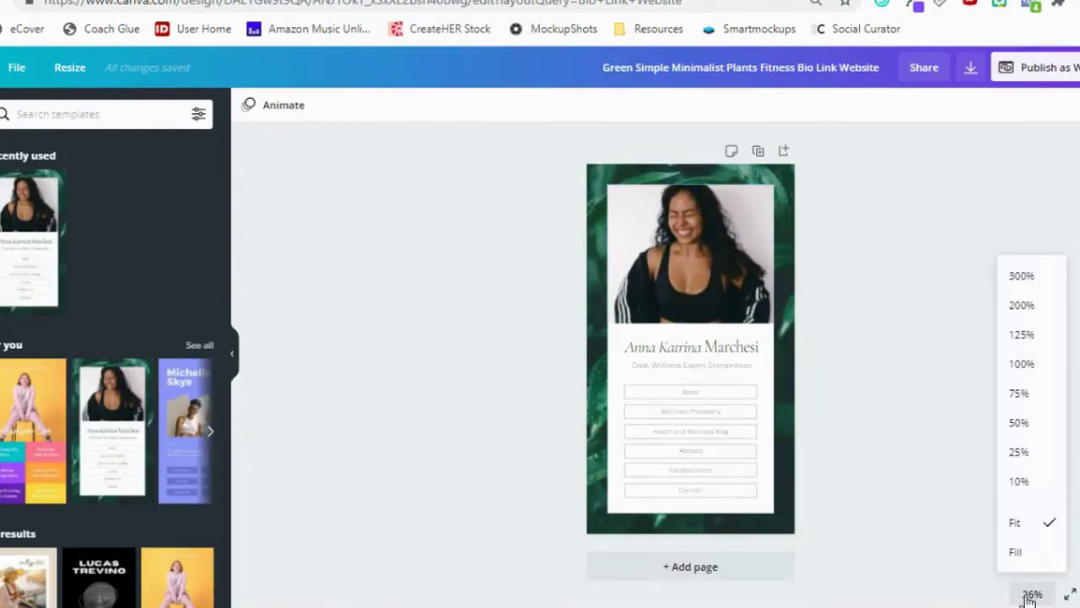
click(1023, 423)
scroll(976, 393, up, 2)
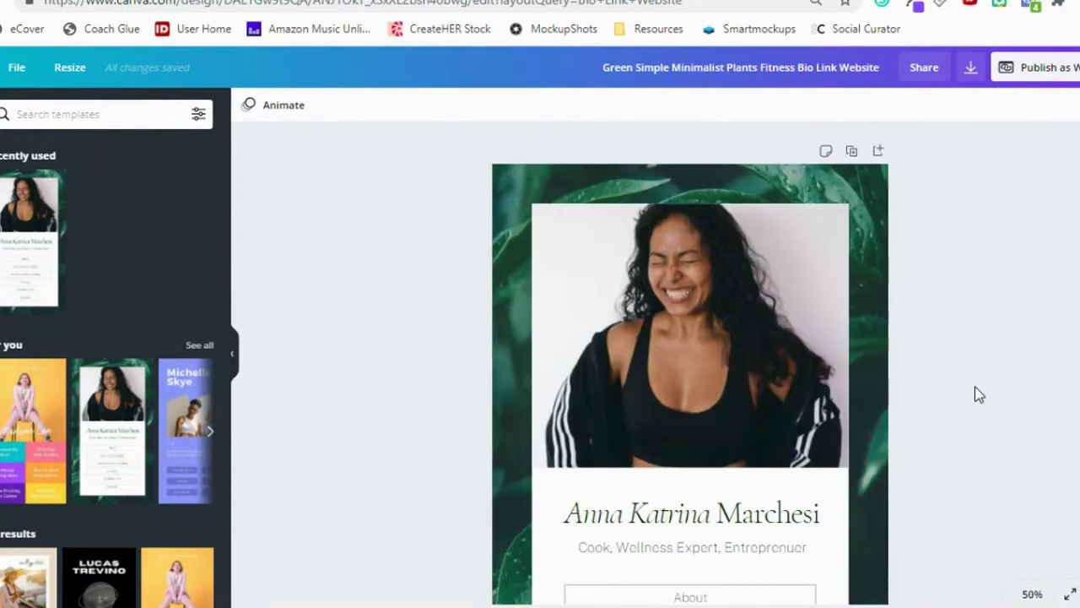
click(656, 317)
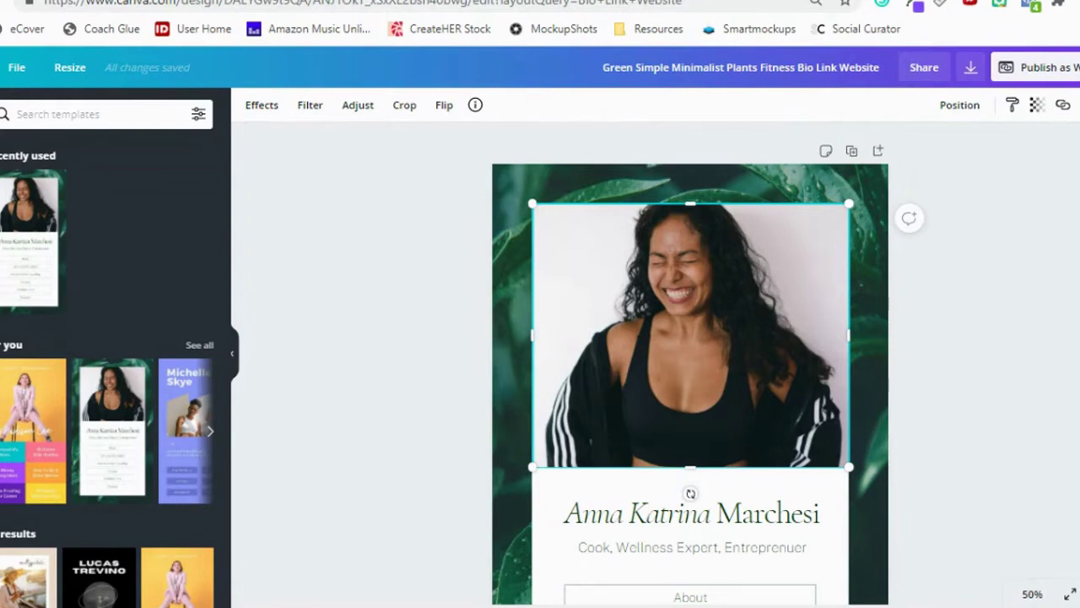
Drop the yellow-background portrait from the personal photos folder into the photo frame and adjust its crop.
click(2, 506)
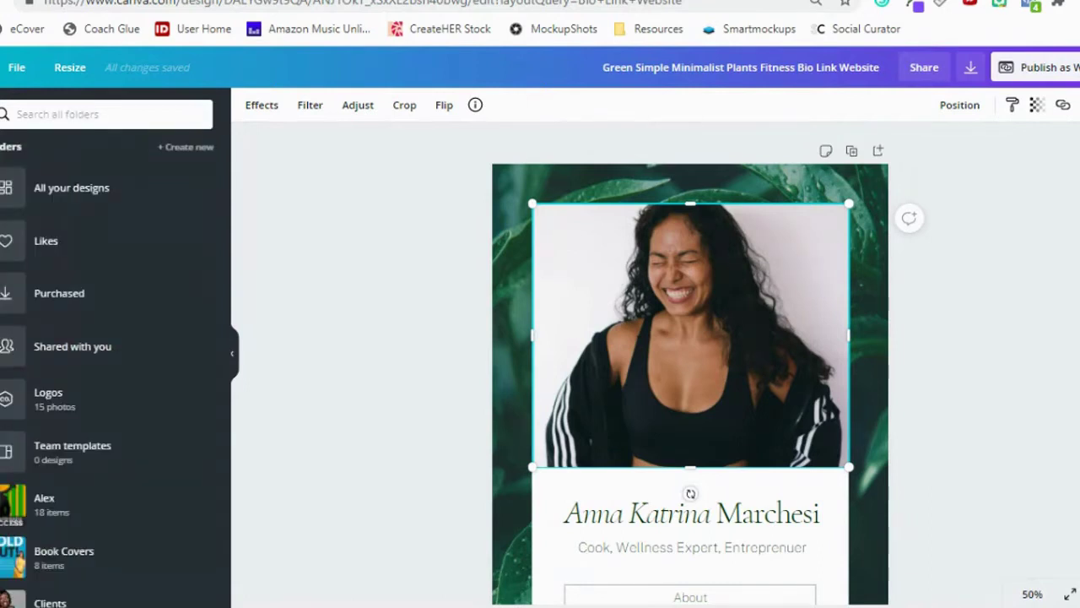
scroll(101, 521, down, 2)
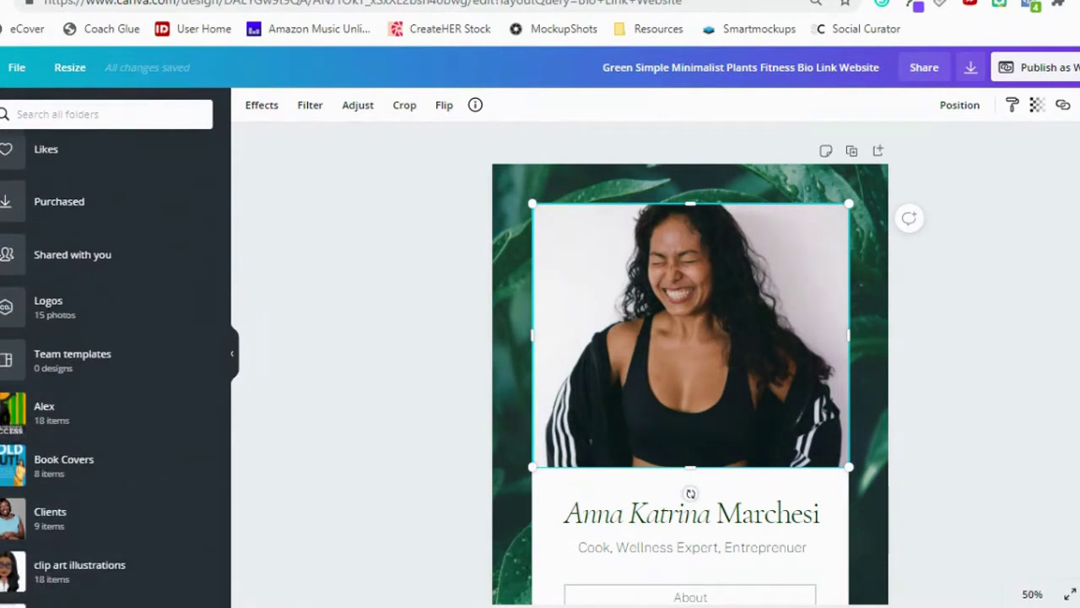
scroll(127, 450, down, 6)
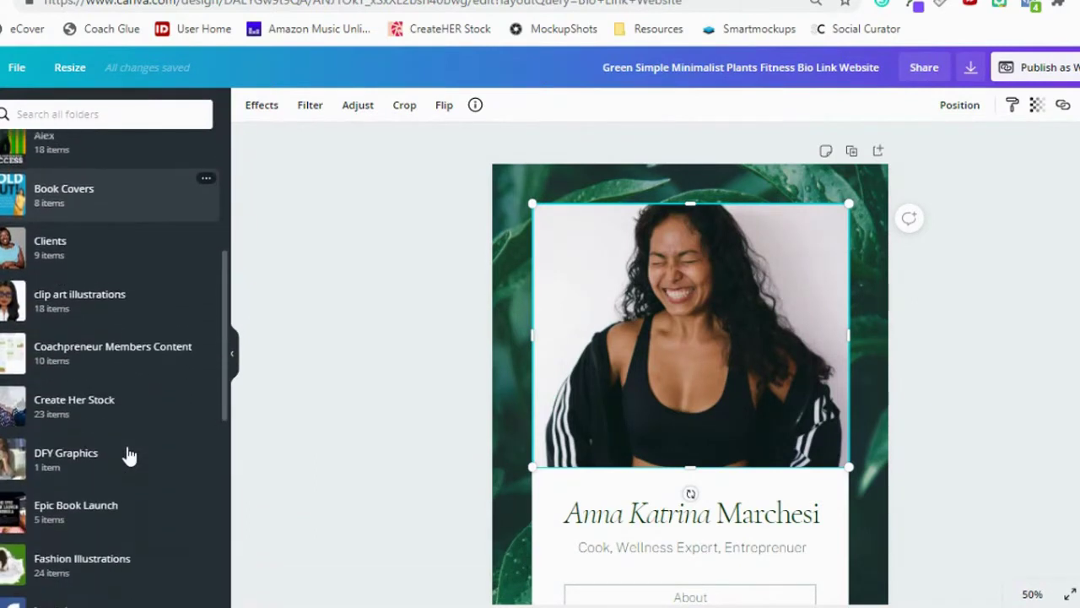
scroll(127, 454, down, 6)
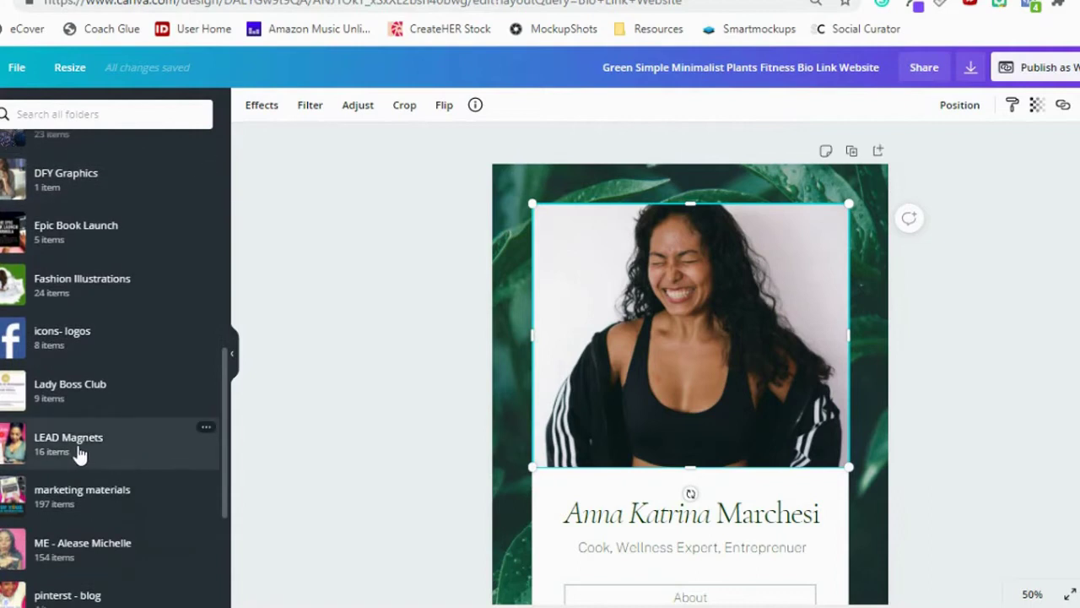
click(37, 544)
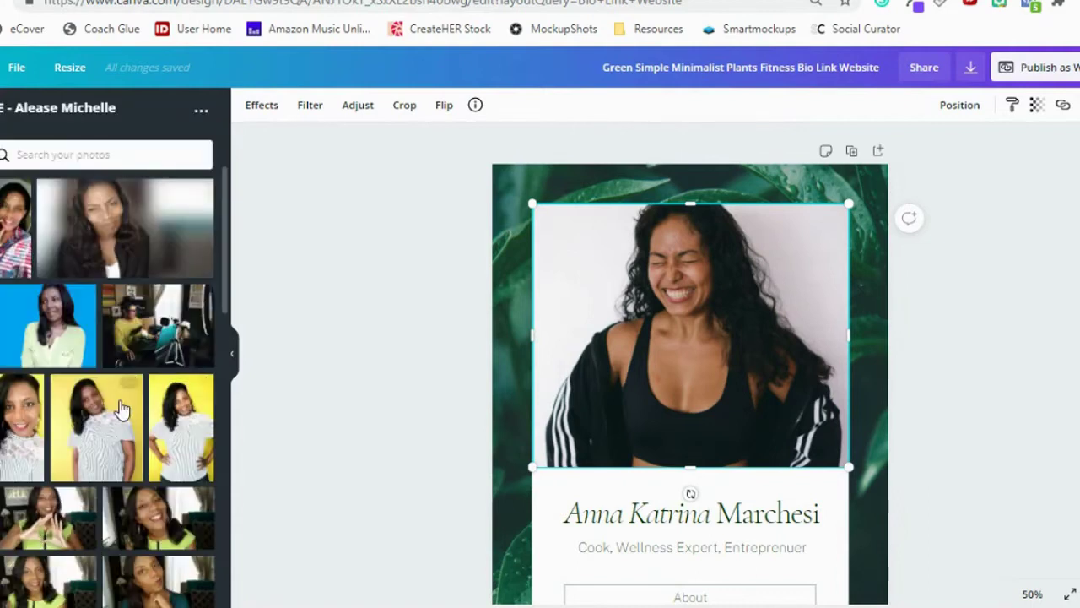
drag(185, 426, 637, 392)
double_click(628, 283)
click(993, 380)
scroll(994, 375, down, 2)
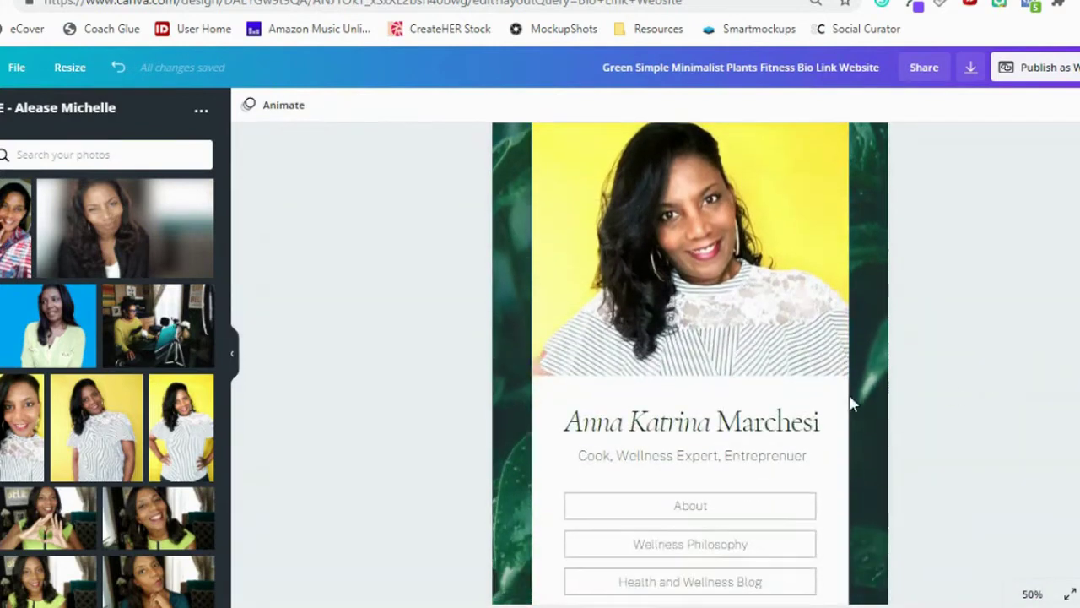
Replace the sample name with the owner's full name and colour it black.
click(793, 427)
double_click(791, 423)
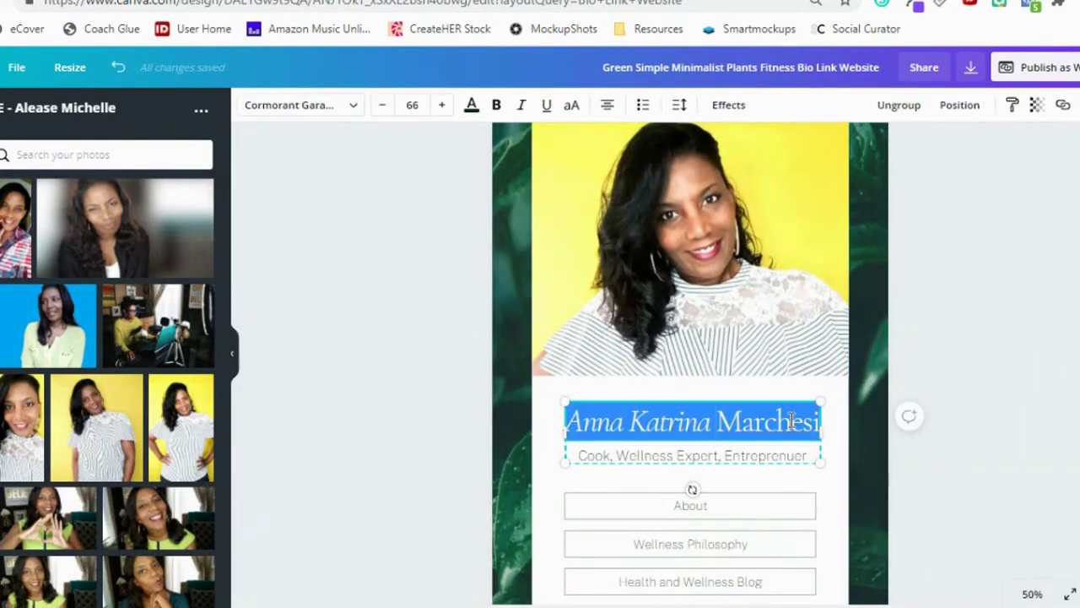
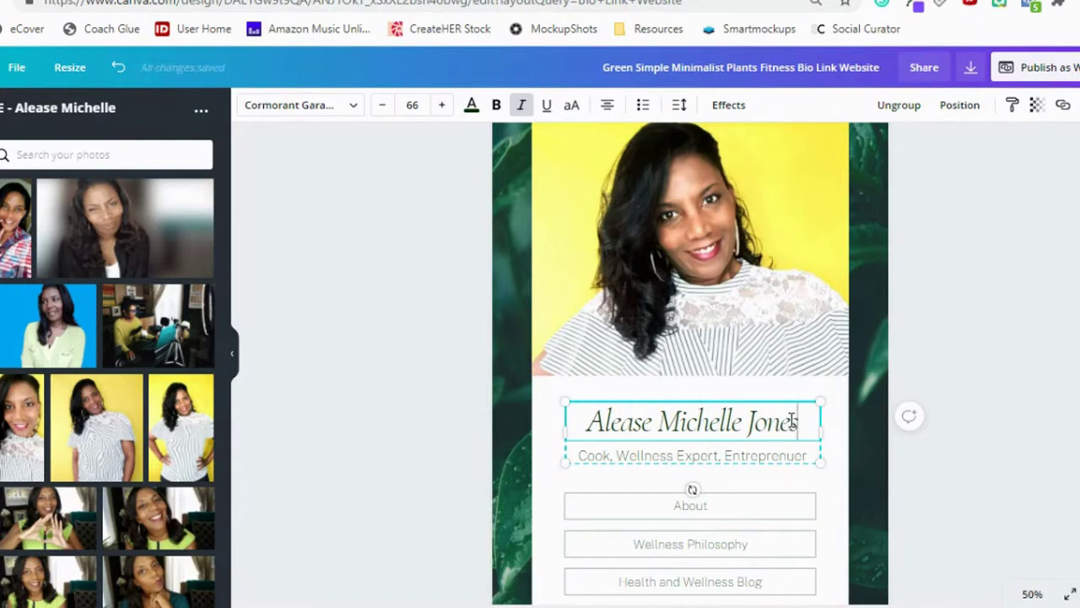
drag(801, 421, 563, 406)
click(471, 106)
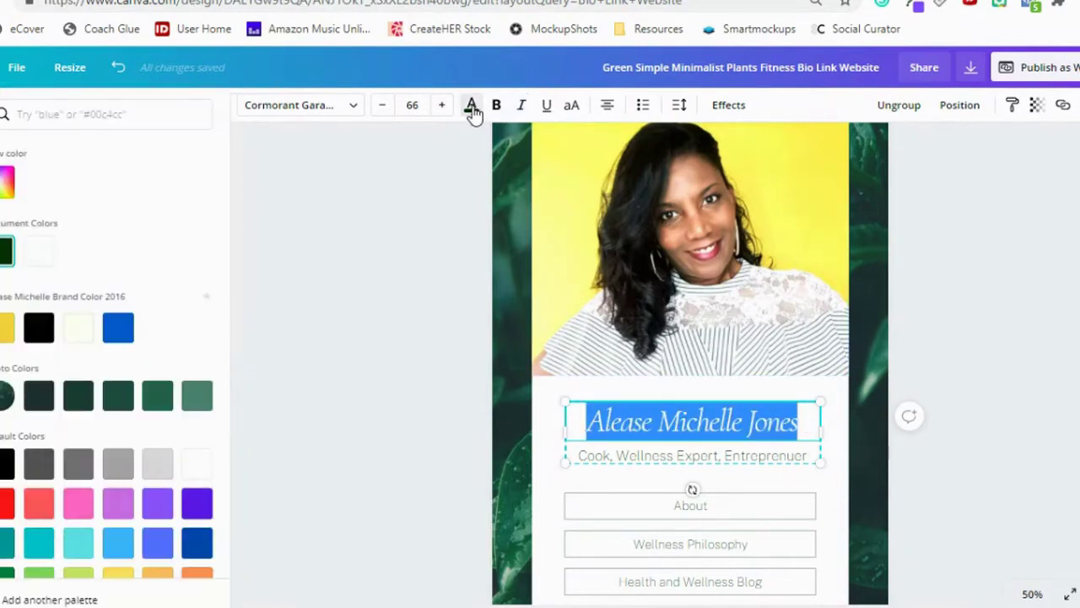
click(38, 331)
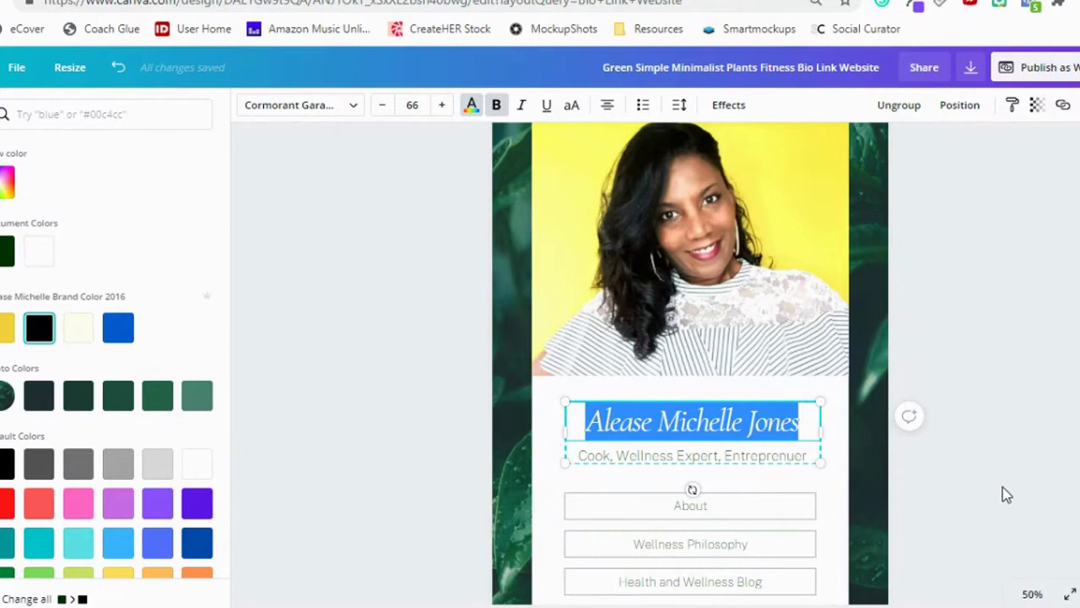
Change the tagline to 'Marketing Coach for Coaches'.
double_click(692, 456)
drag(682, 454, 730, 450)
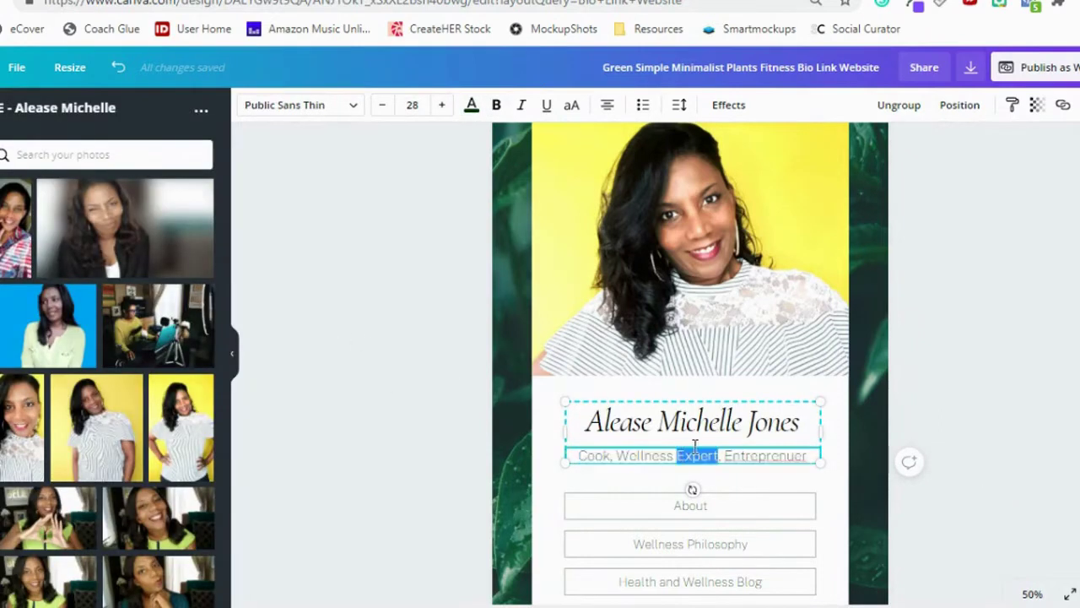
drag(806, 454, 568, 449)
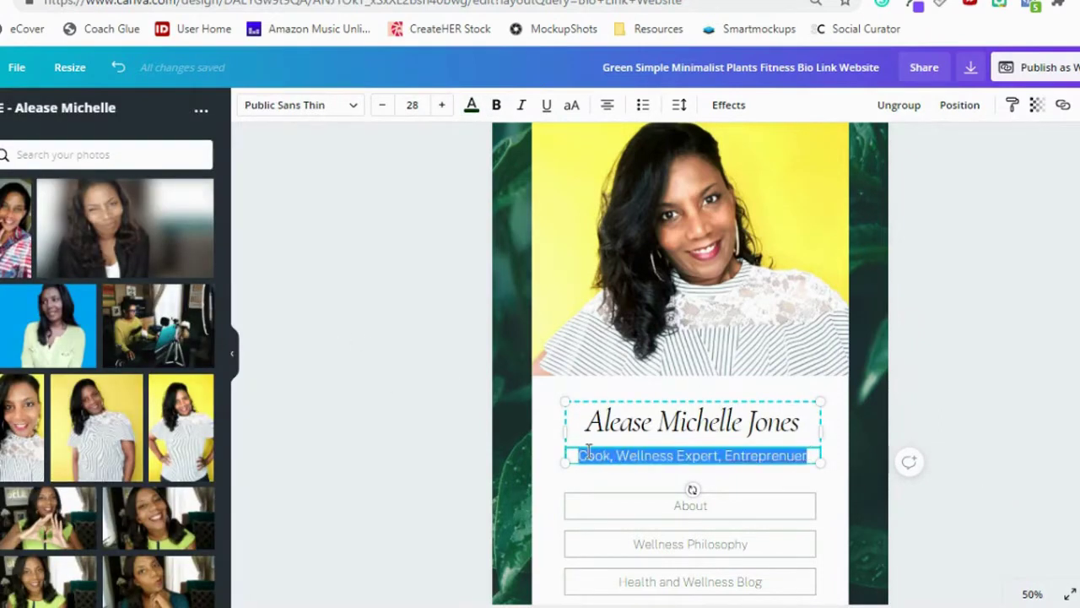
key(BackSpace)
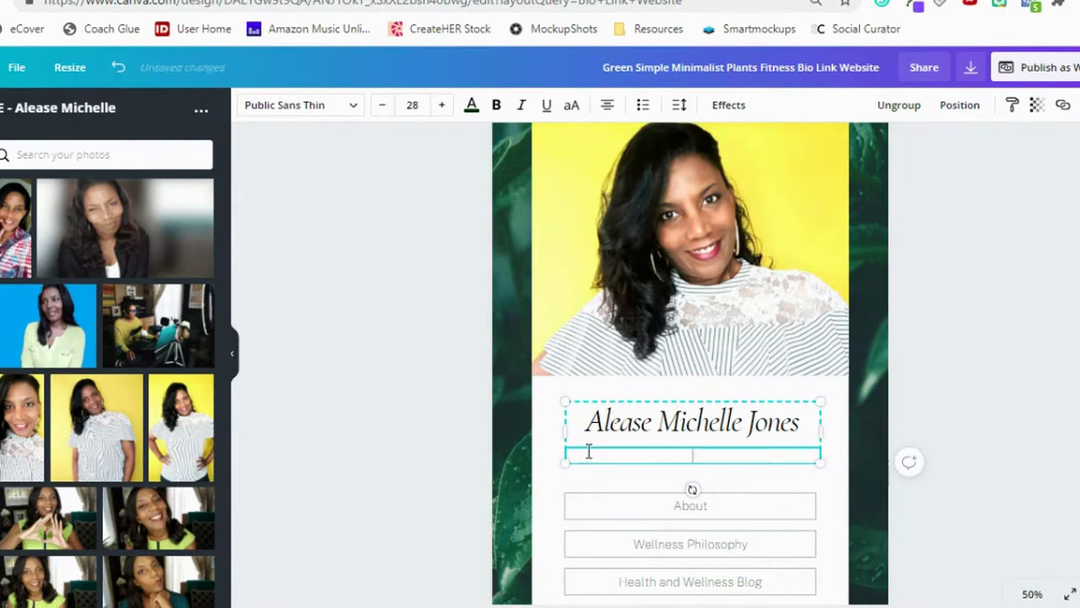
text(Marketing Coach for Coaches)
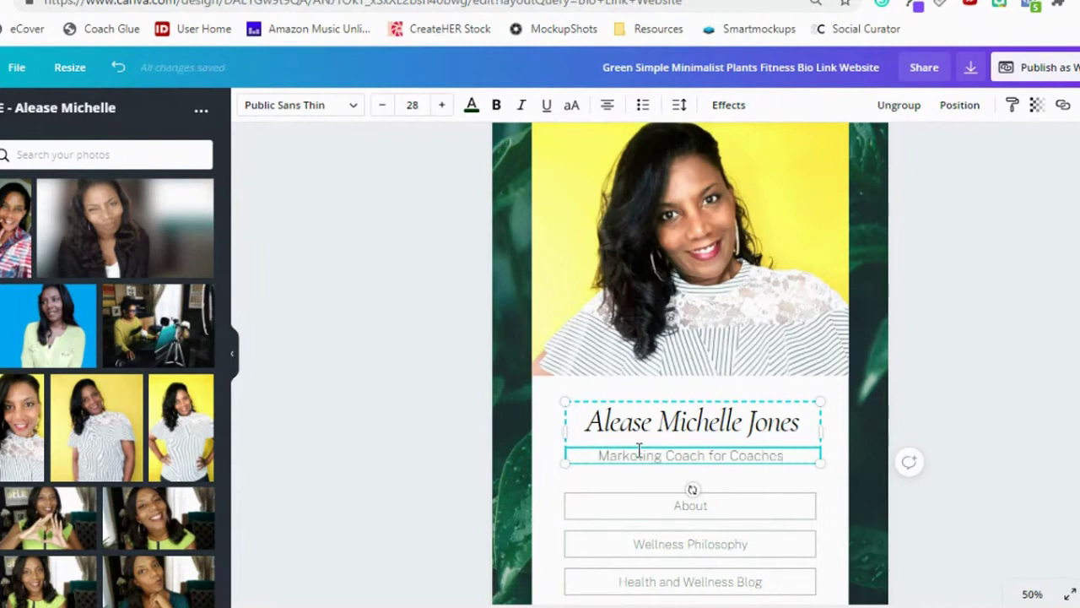
Relabel the About button as 'Subscribe To My YouTube Channel'.
click(969, 340)
scroll(911, 281, up, 1)
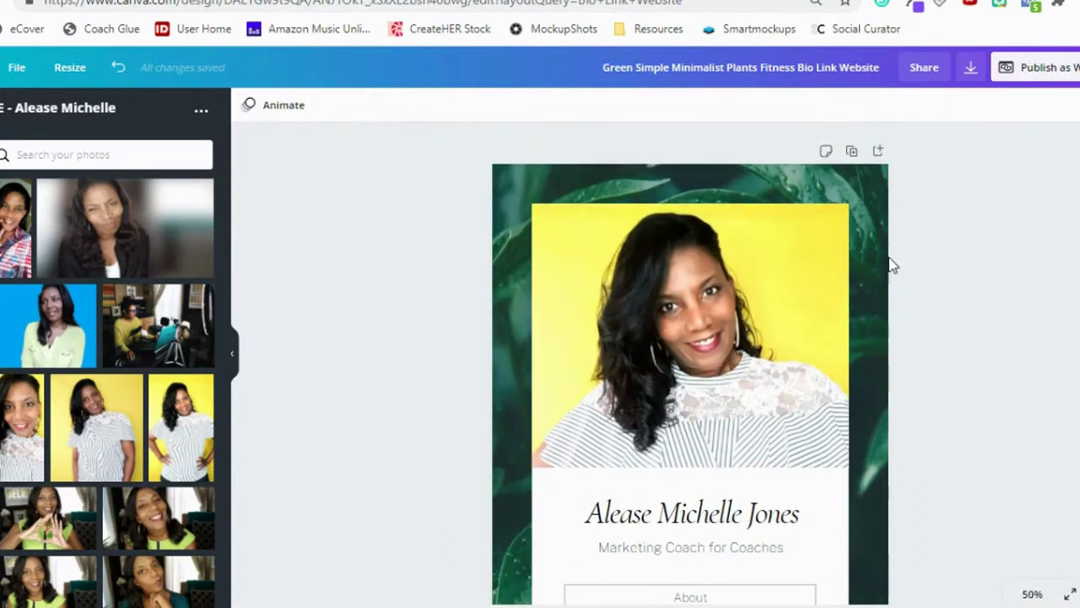
scroll(888, 287, down, 1)
scroll(889, 292, down, 2)
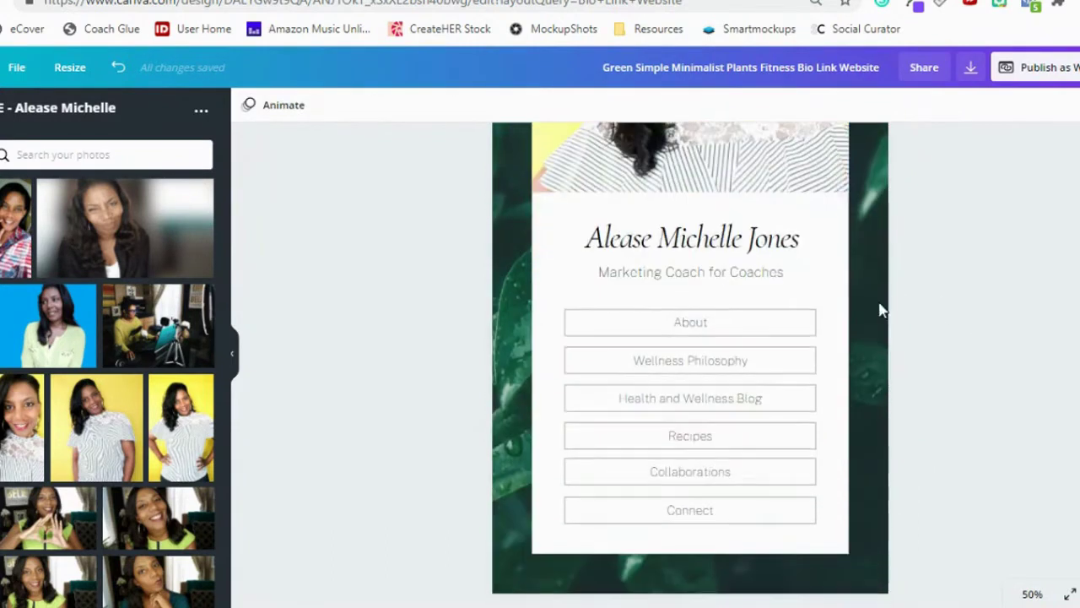
click(704, 321)
double_click(703, 321)
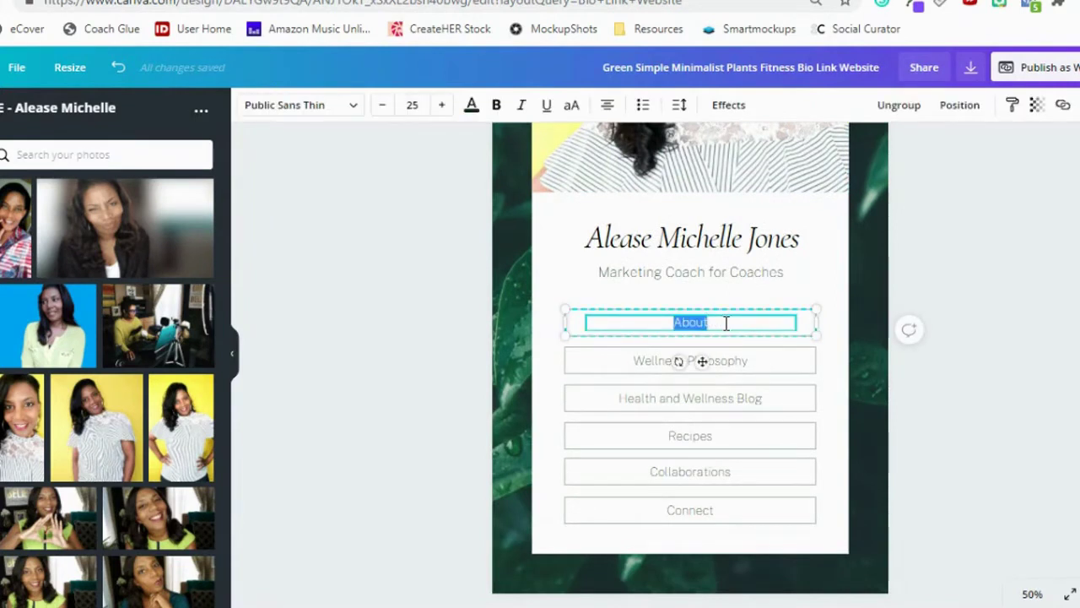
text(Su)
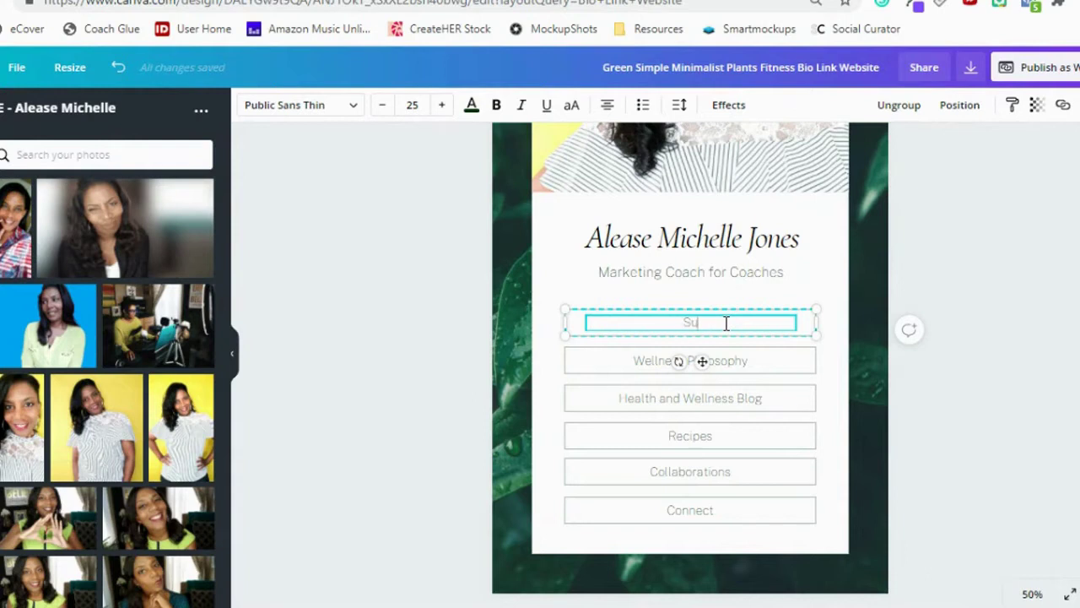
text(bscribe To My YouTube)
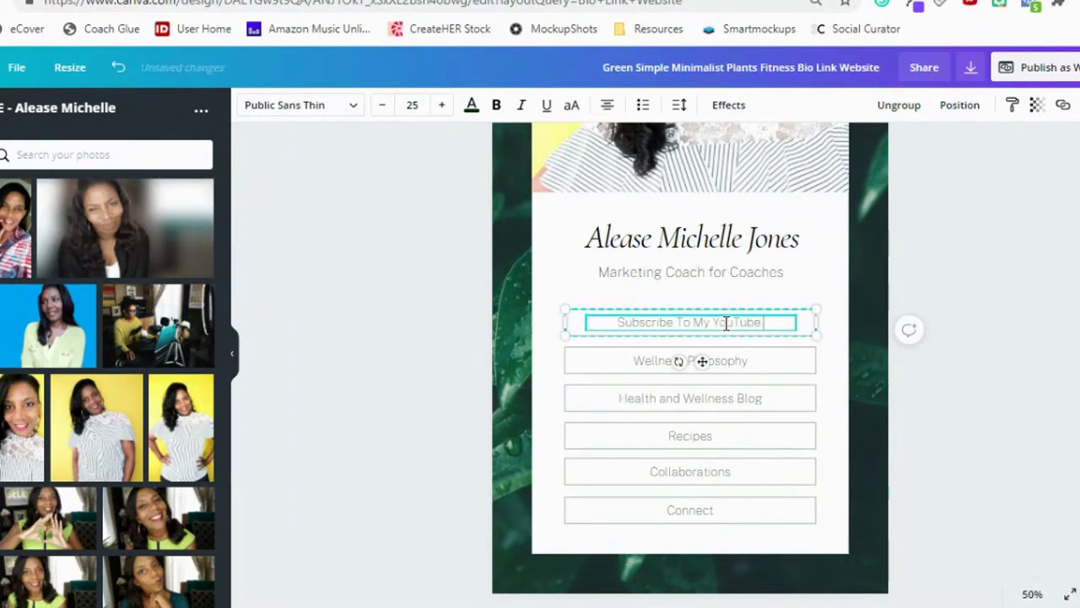
text( Channel)
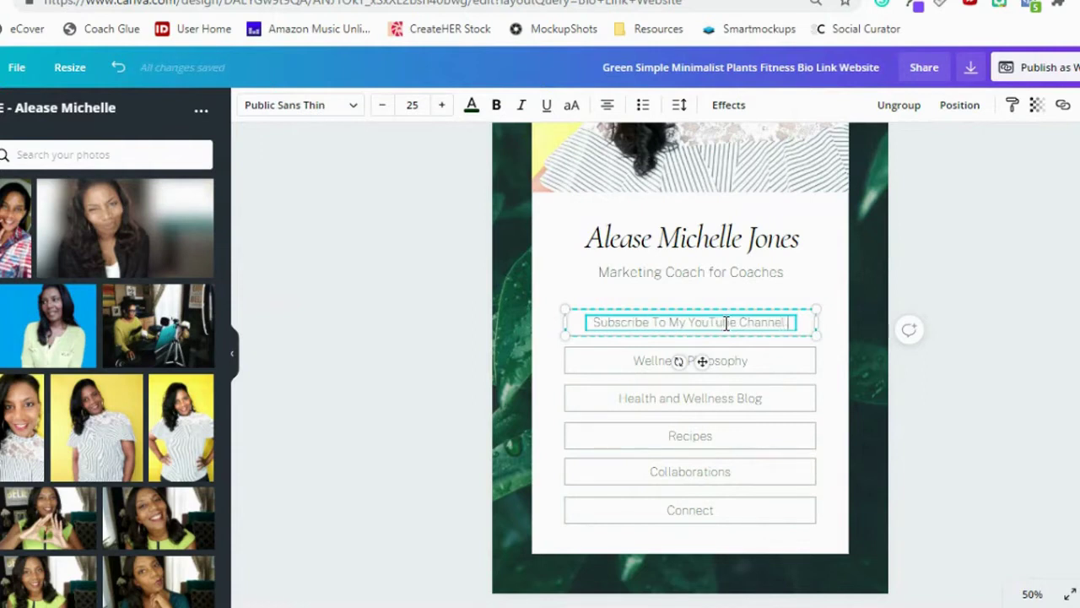
Relabel the Wellness Philosophy button as 'Grab My Coaching Starter Kit'.
click(745, 362)
double_click(745, 363)
click(751, 360)
double_click(751, 360)
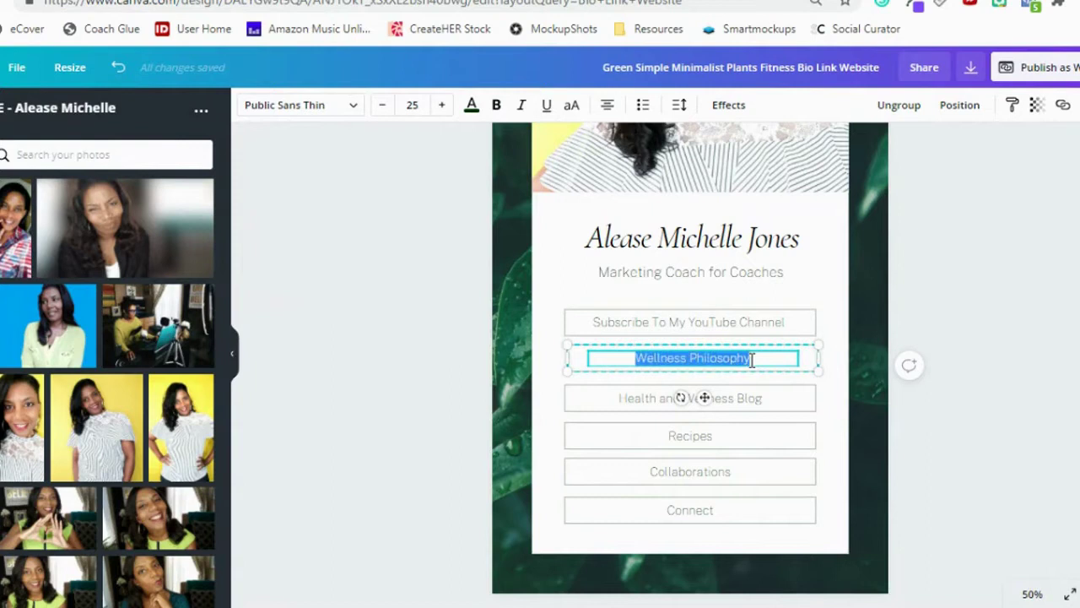
text(Grab m)
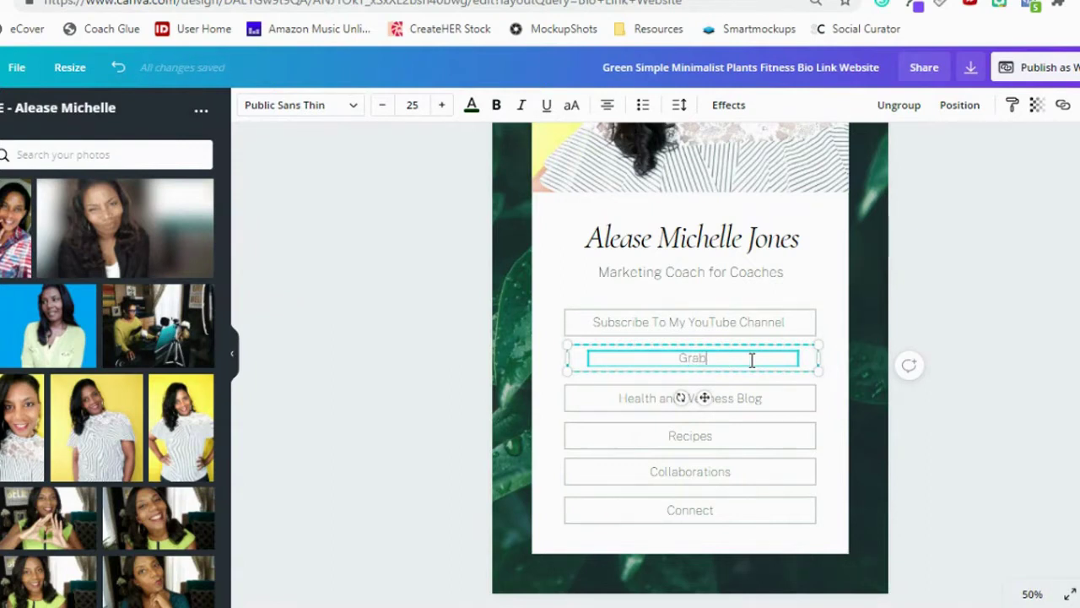
key(BackSpace)
key(BackSpace)
key(BackSpace)
text(My F)
key(ctrl+a)
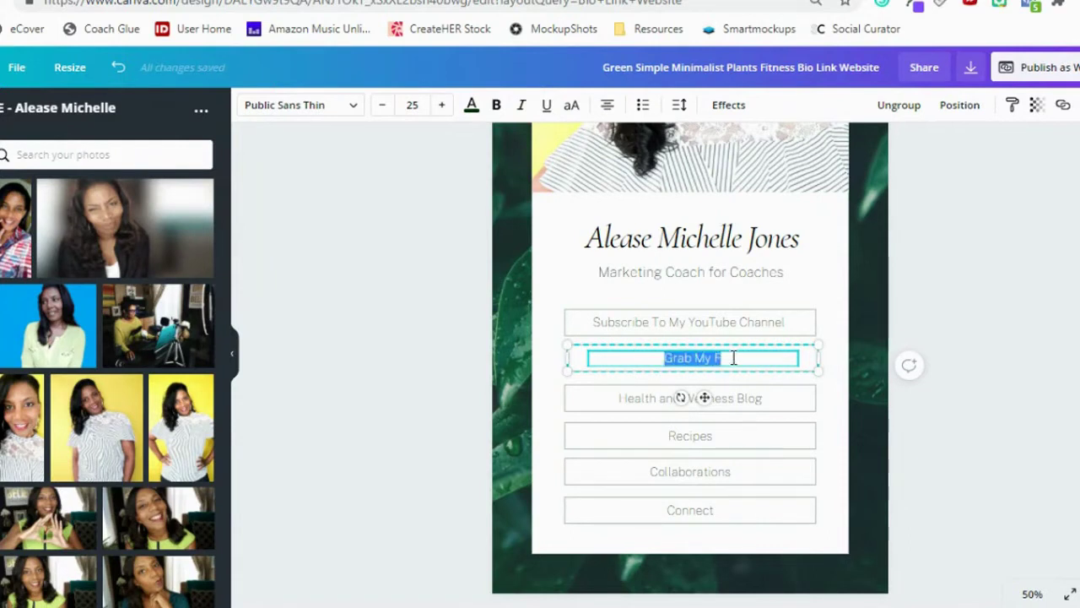
text(Gra)
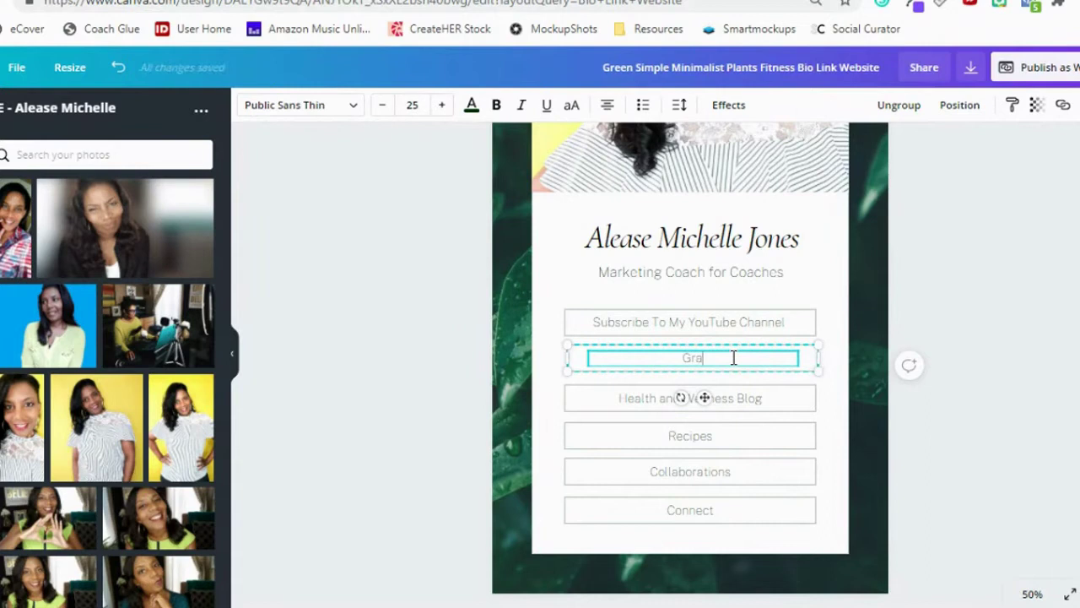
text(b My Coaching Starter Kit)
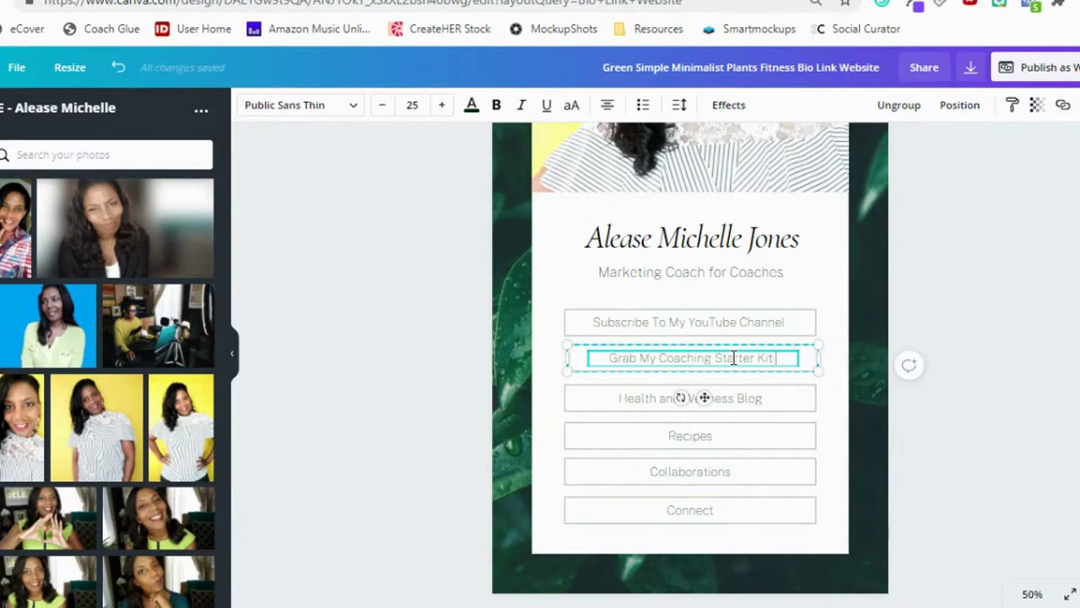
Relabel the next two buttons 'Join The Club' and 'Follow Me On Instagram'.
double_click(659, 402)
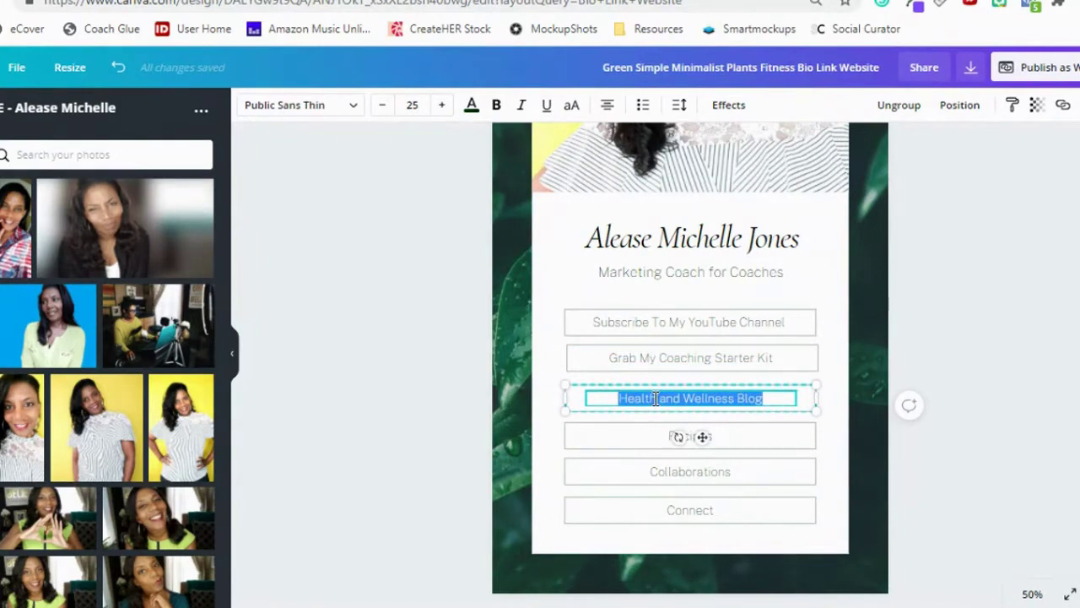
text(Join The Co)
key(BackSpace)
text(lub)
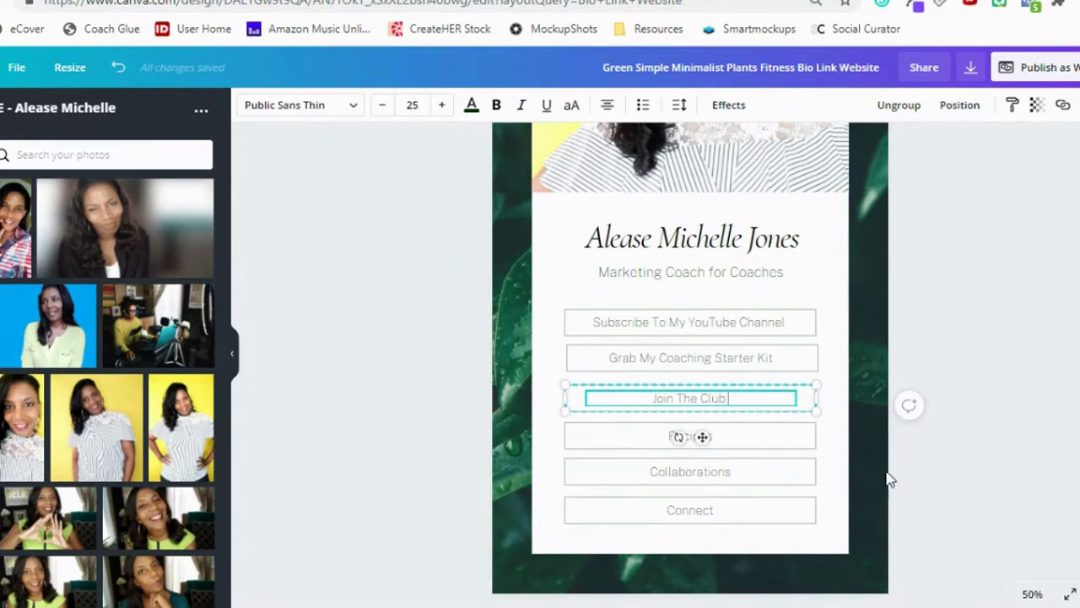
click(892, 477)
double_click(738, 446)
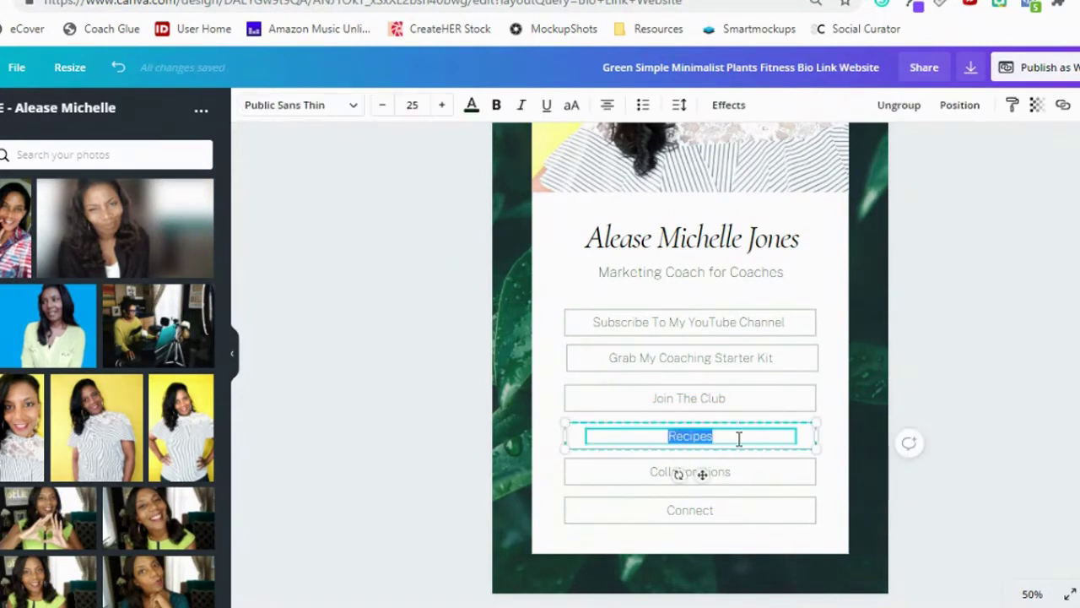
text(Follow)
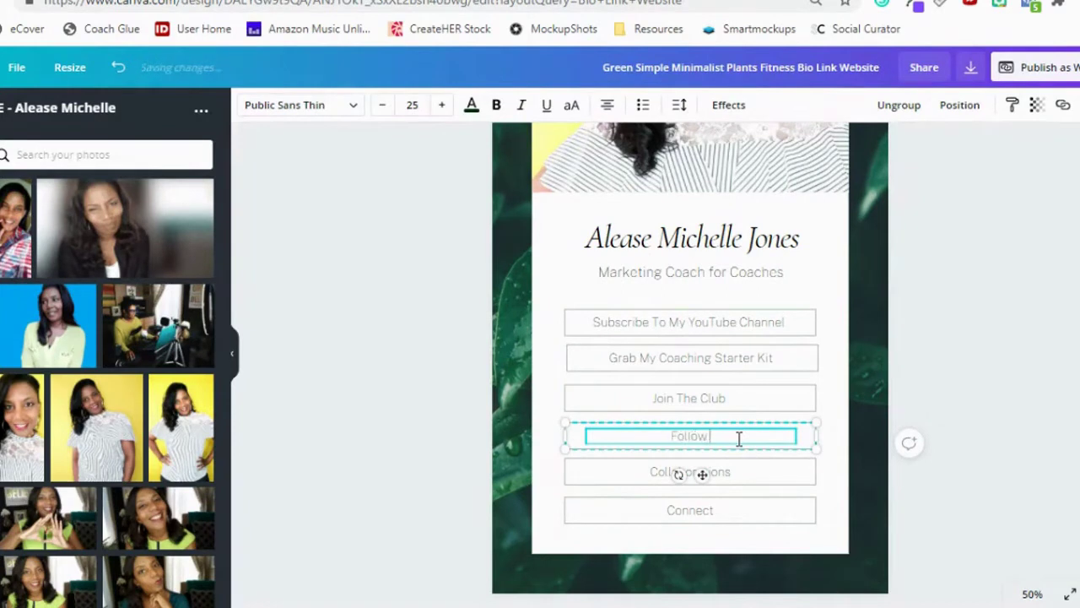
text( Me On Insta)
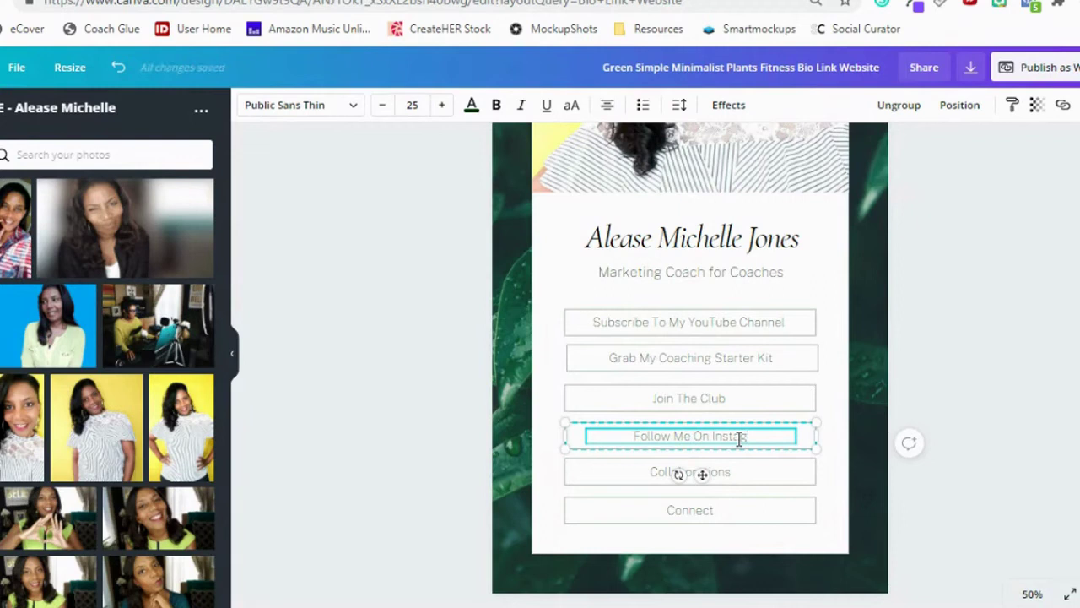
text(gram)
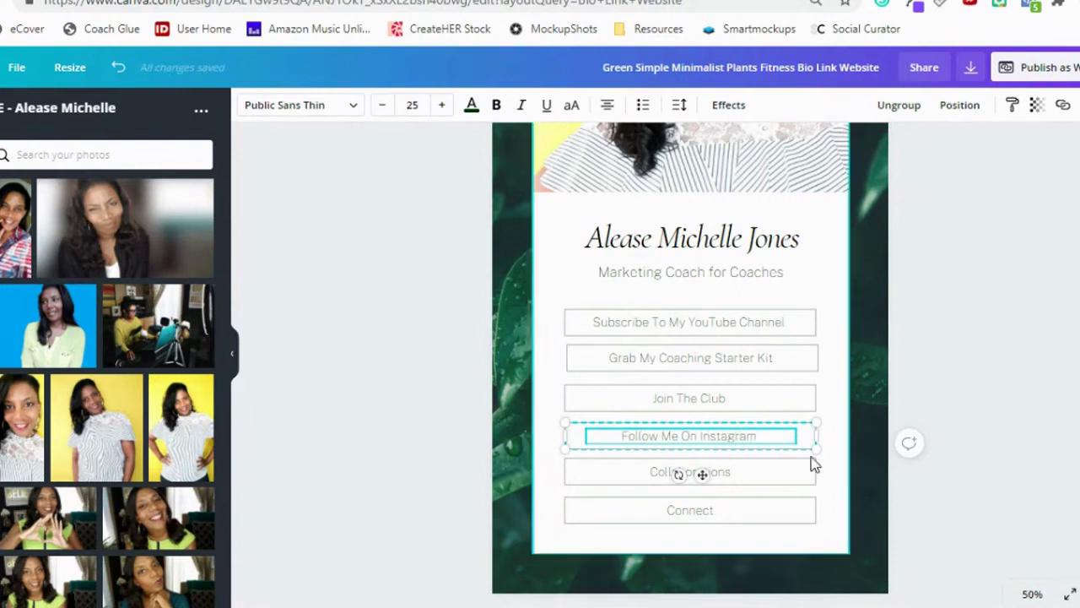
click(1012, 497)
click(785, 482)
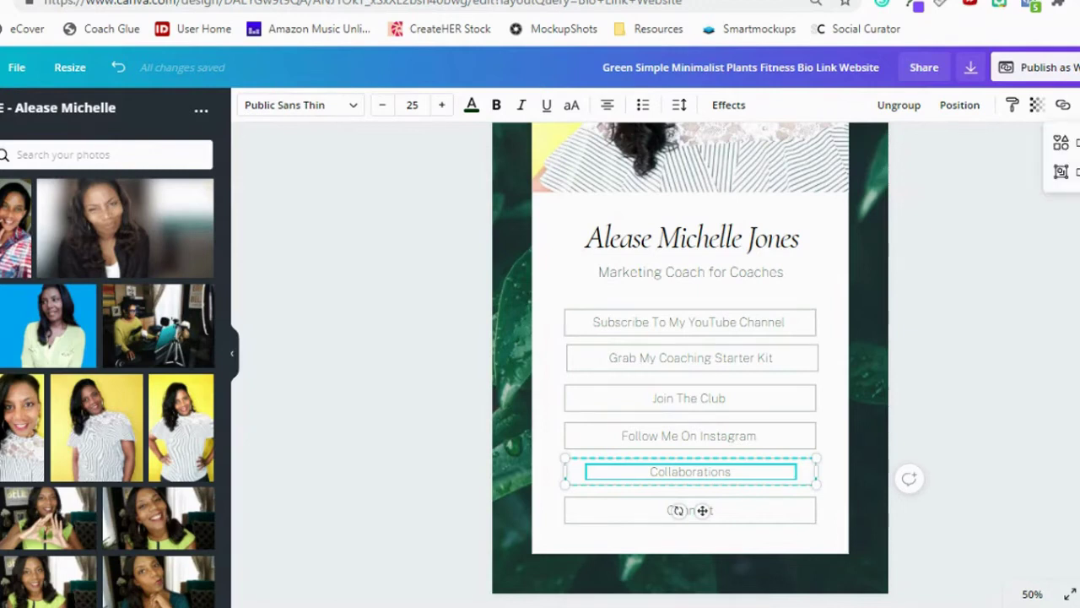
Delete the Collaborations and Connect buttons.
key(Delete)
click(714, 515)
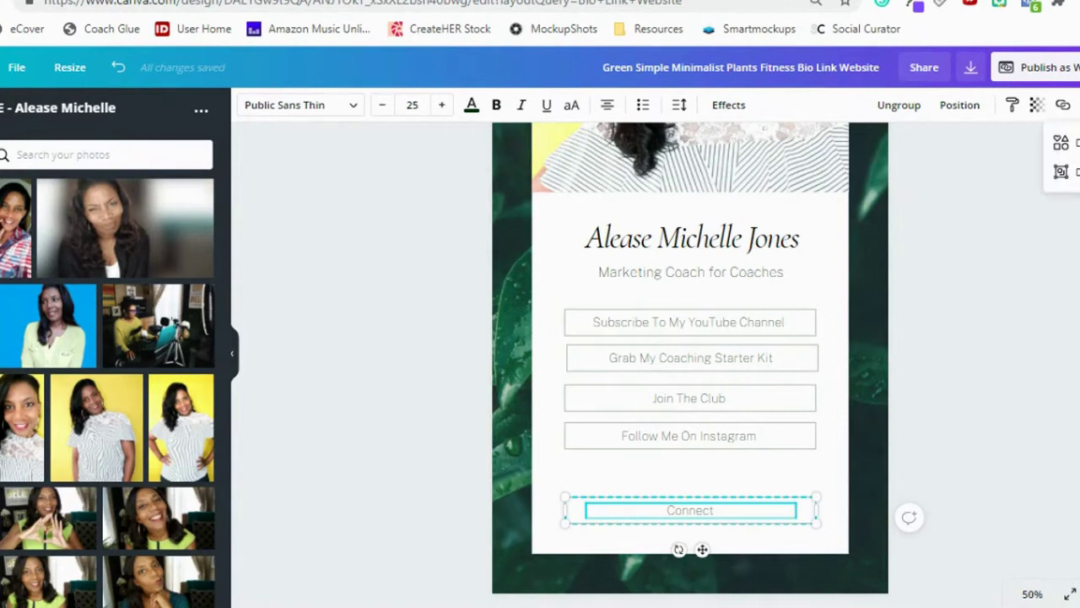
key(Delete)
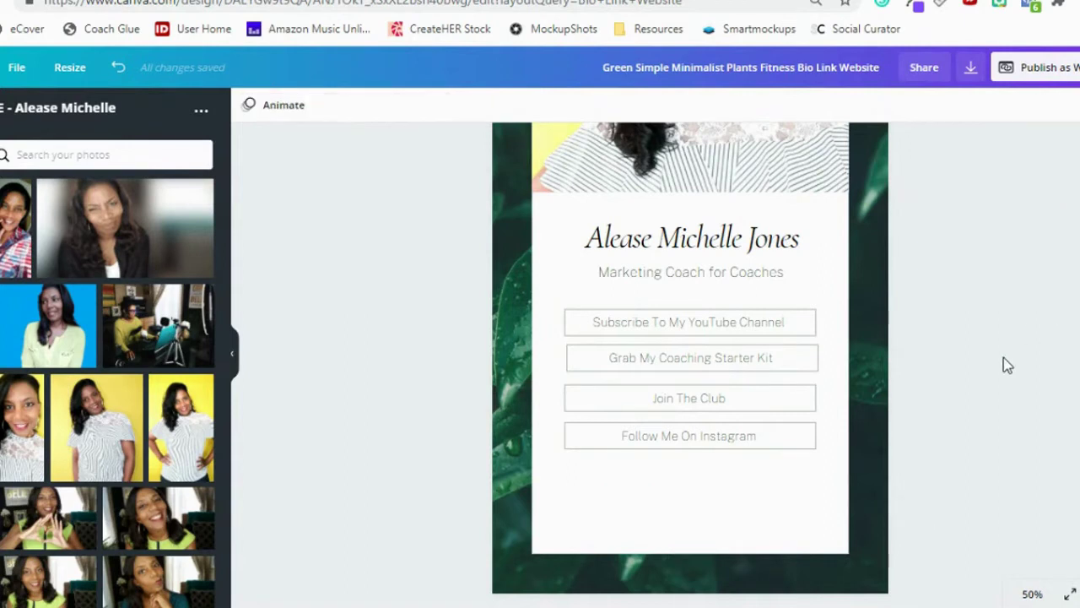
Make the labels of all four remaining buttons bold.
double_click(704, 325)
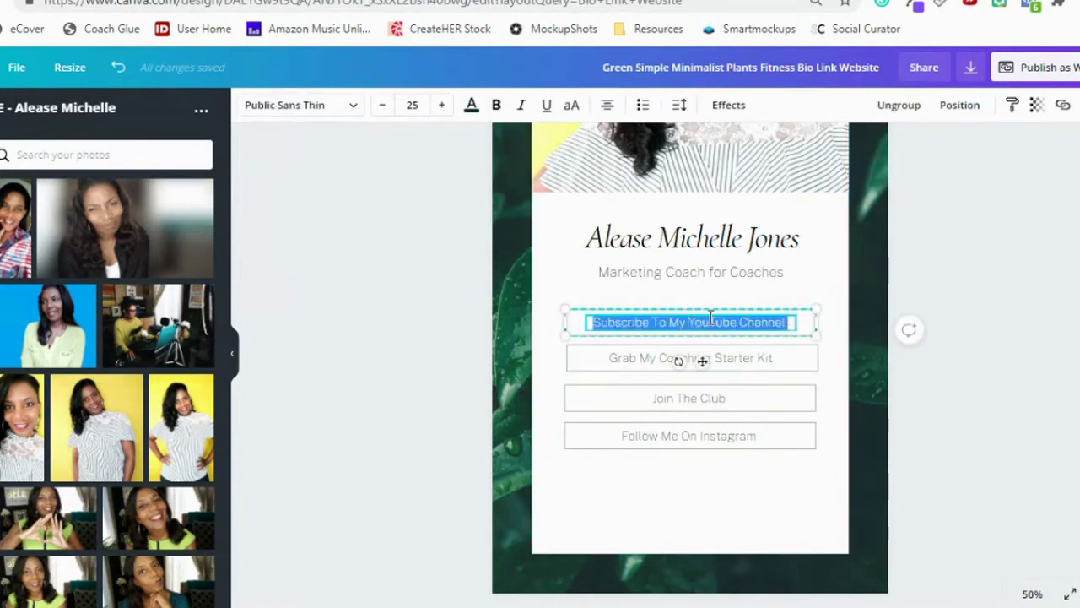
click(497, 105)
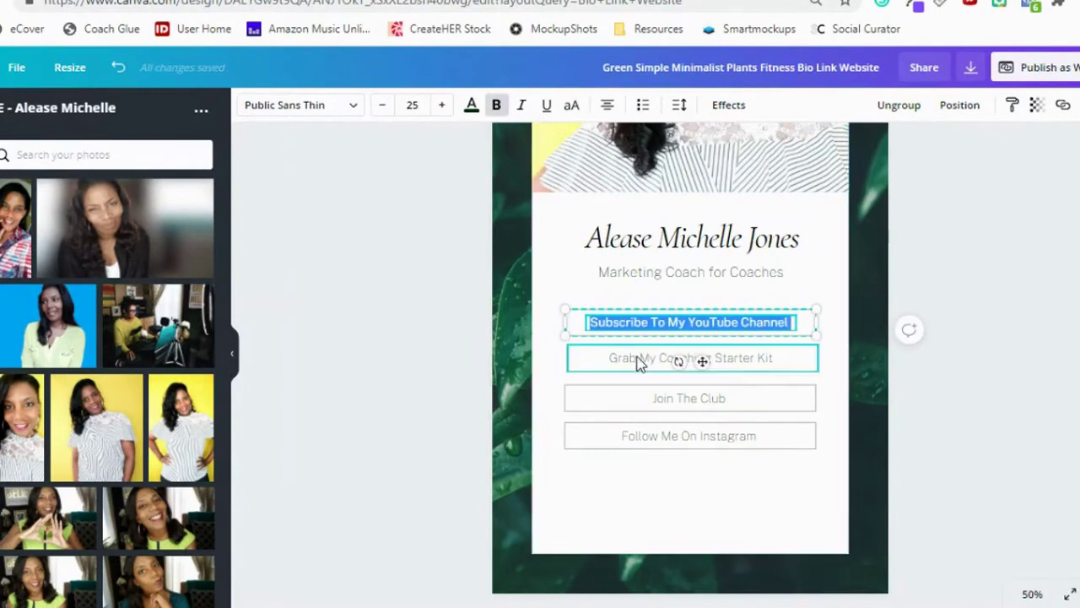
double_click(641, 359)
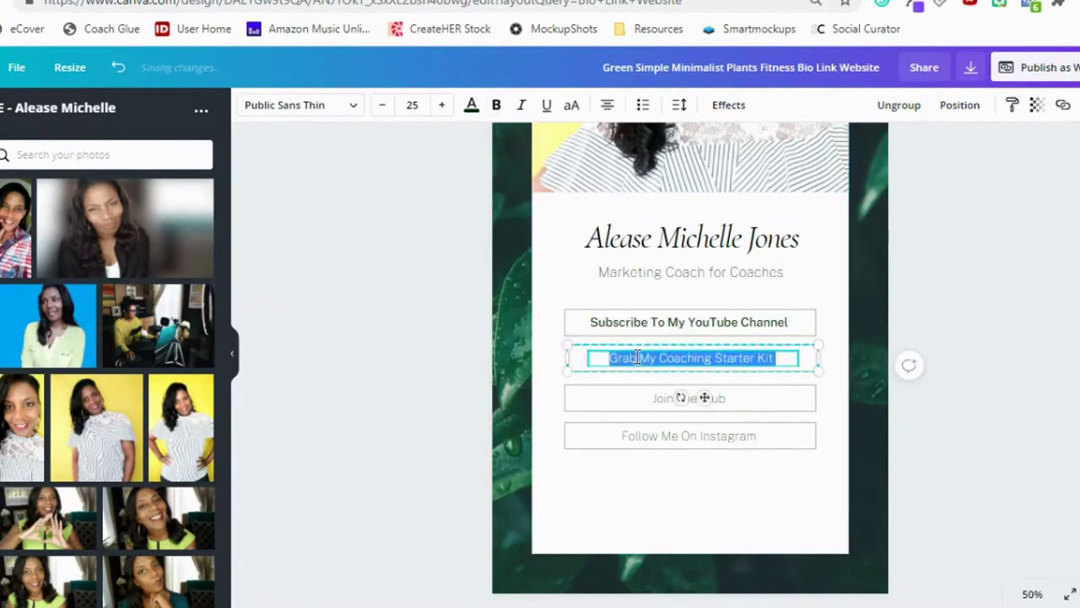
click(497, 105)
double_click(646, 398)
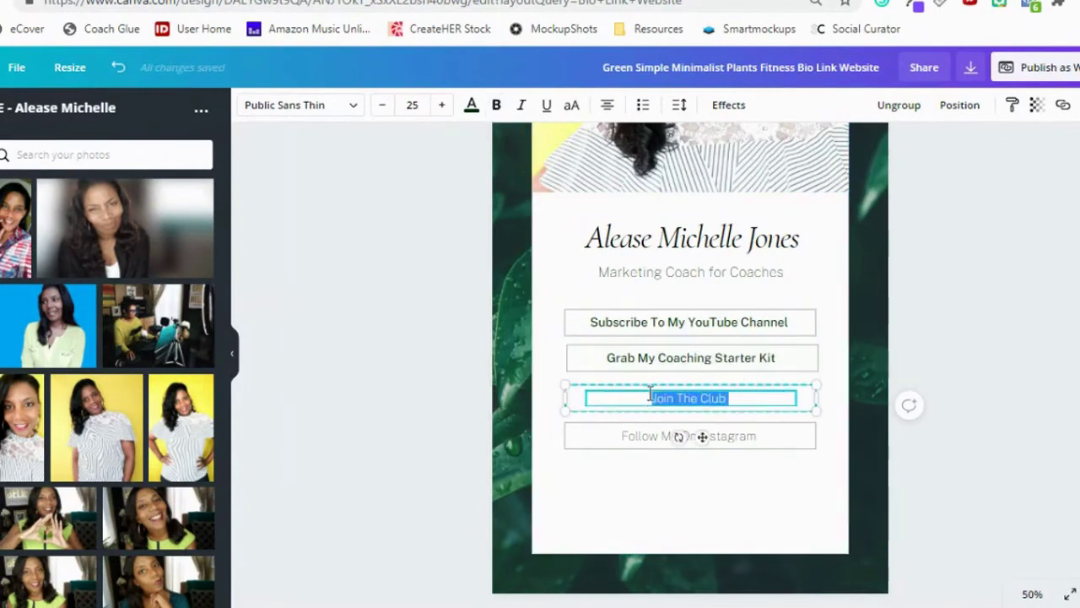
click(497, 104)
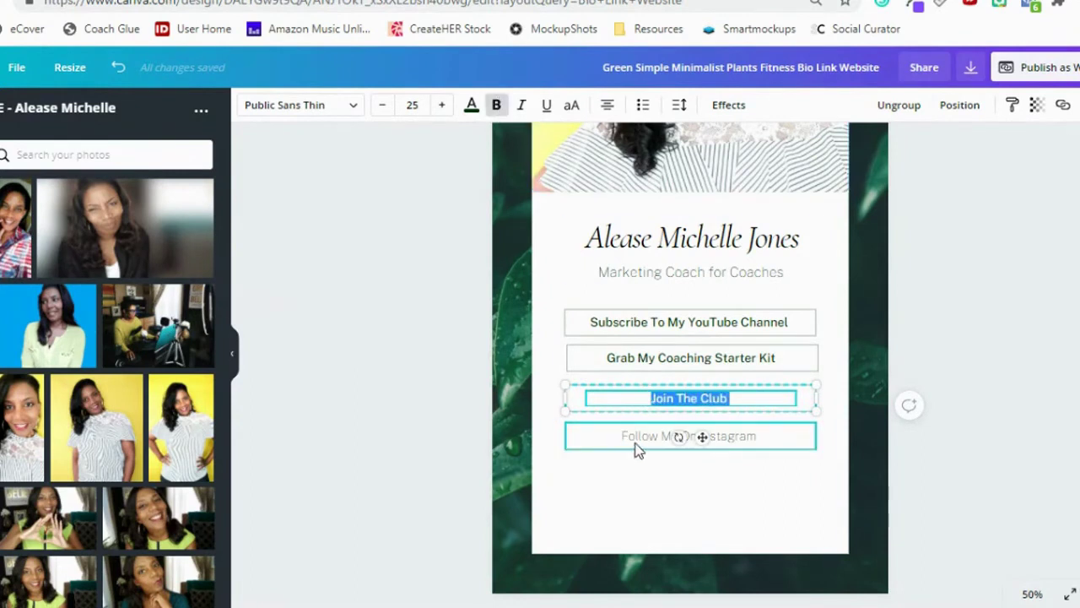
double_click(639, 437)
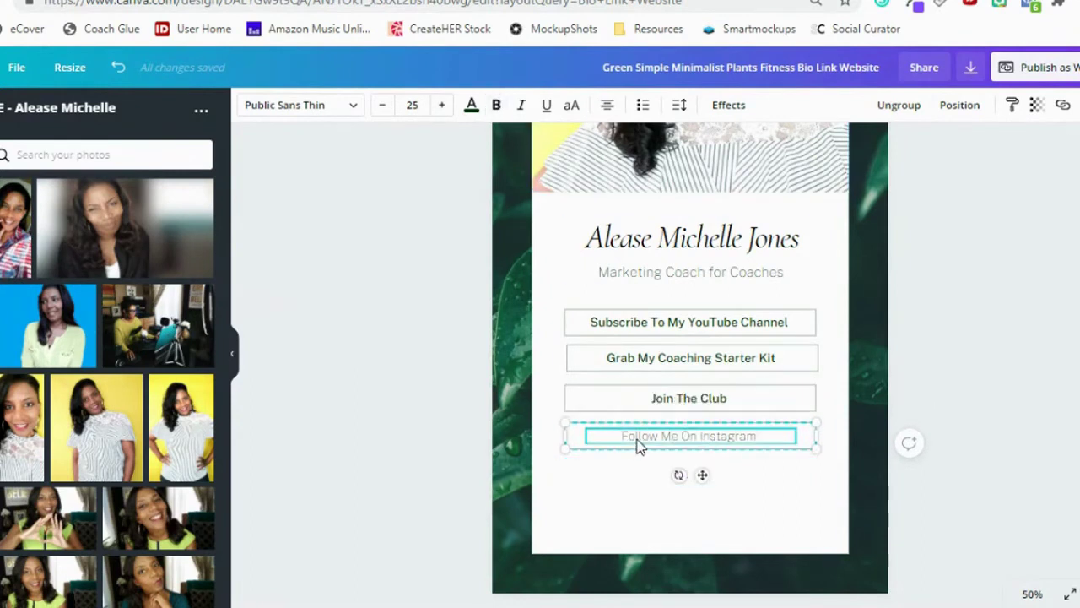
click(497, 105)
click(1029, 369)
scroll(1026, 372, up, 2)
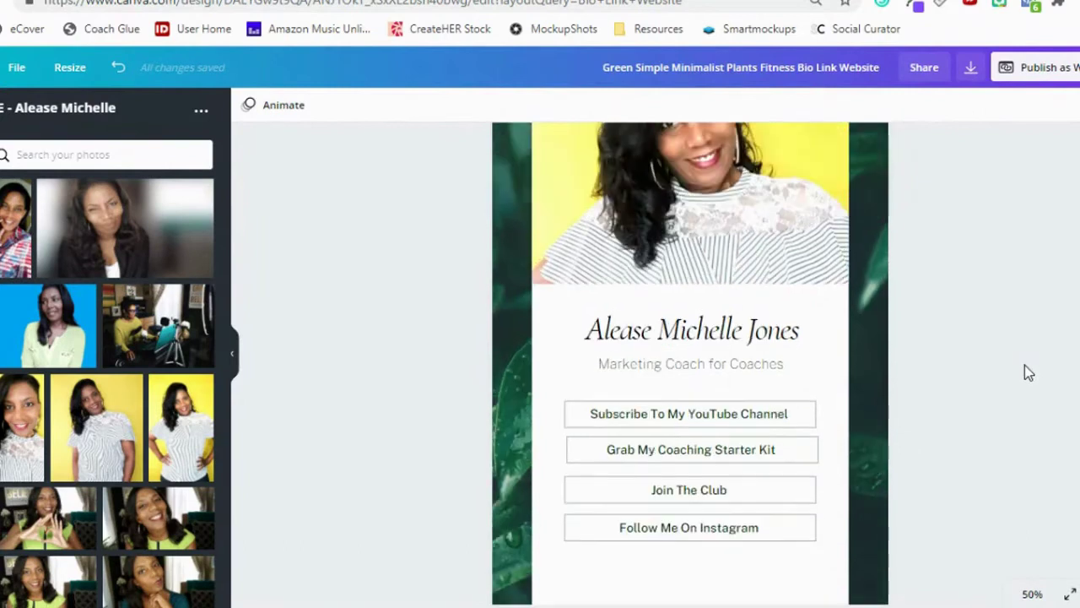
Open the Subscribe button's link box and copy the YouTube channel address from the browser.
click(757, 424)
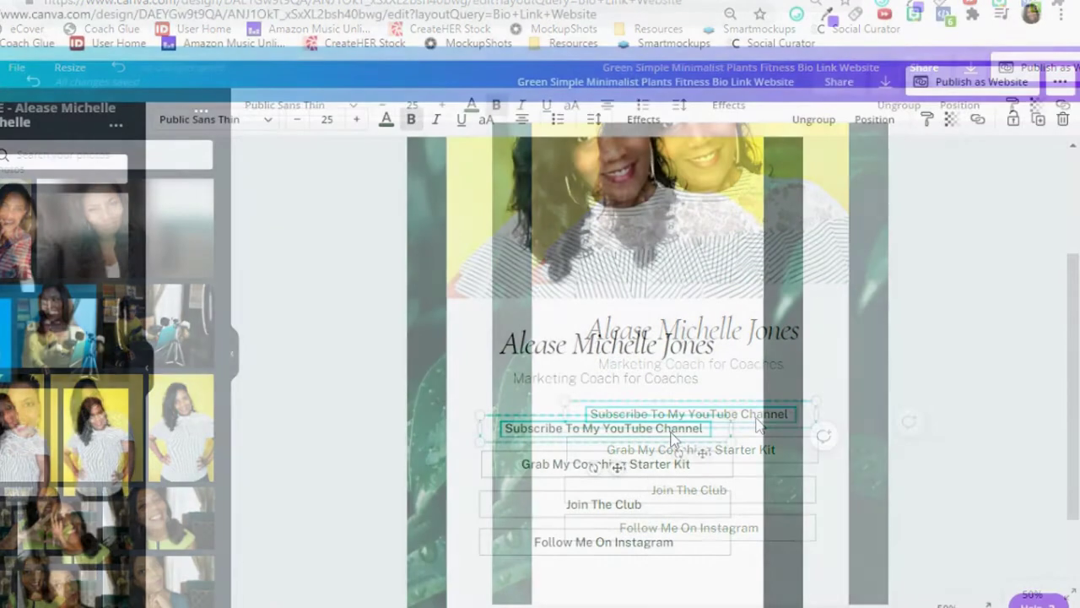
click(979, 124)
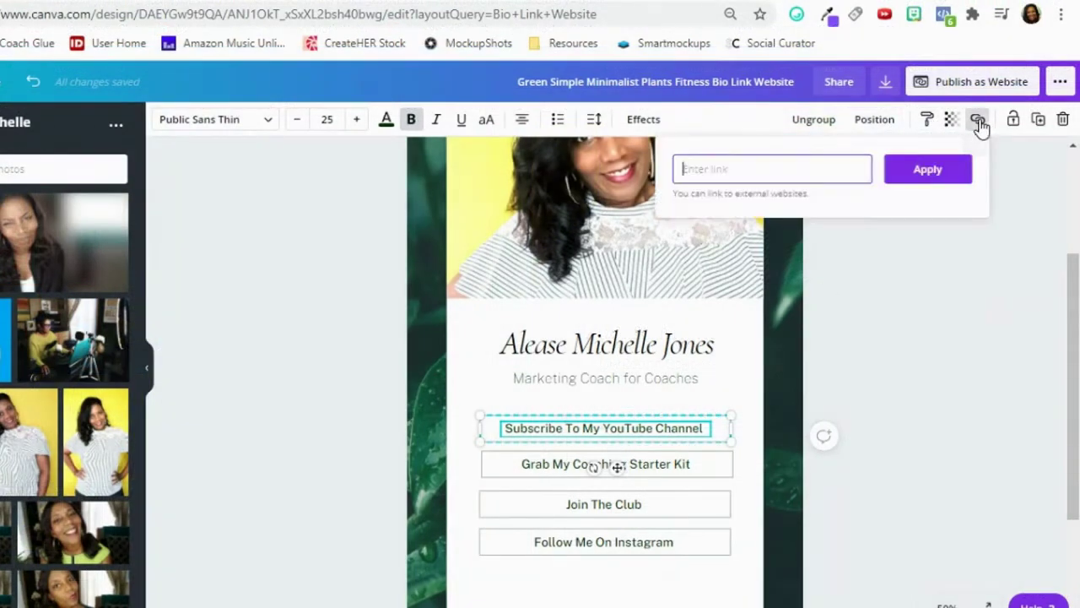
click(145, 374)
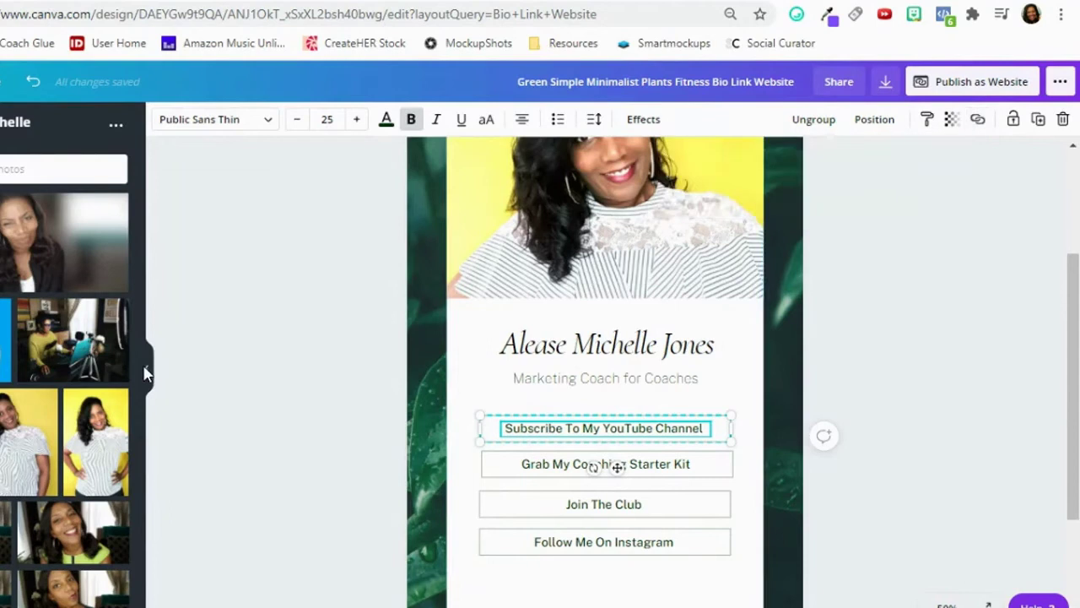
click(149, 373)
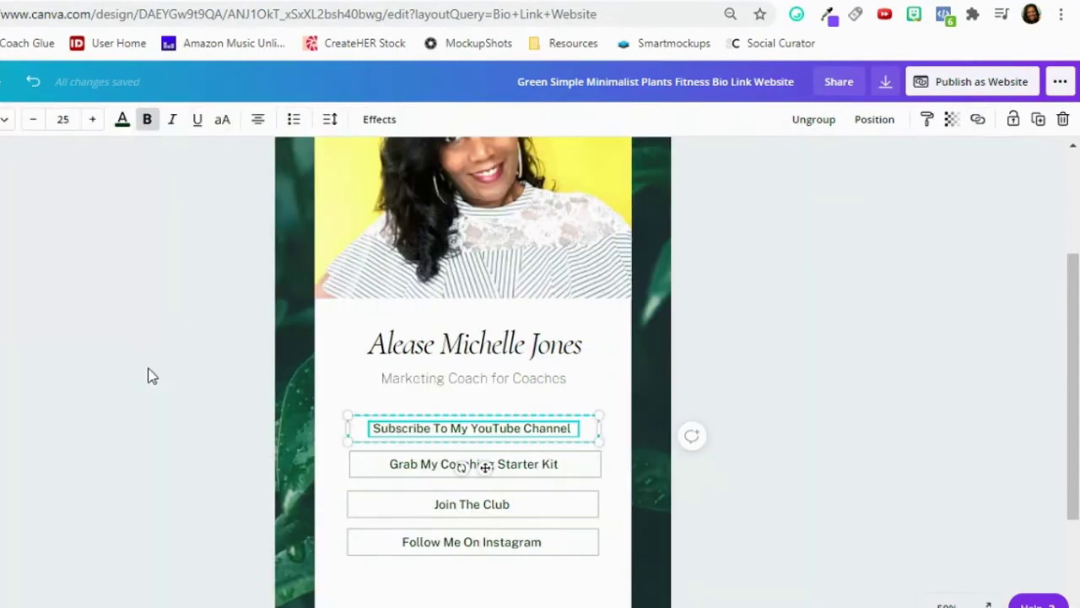
click(979, 124)
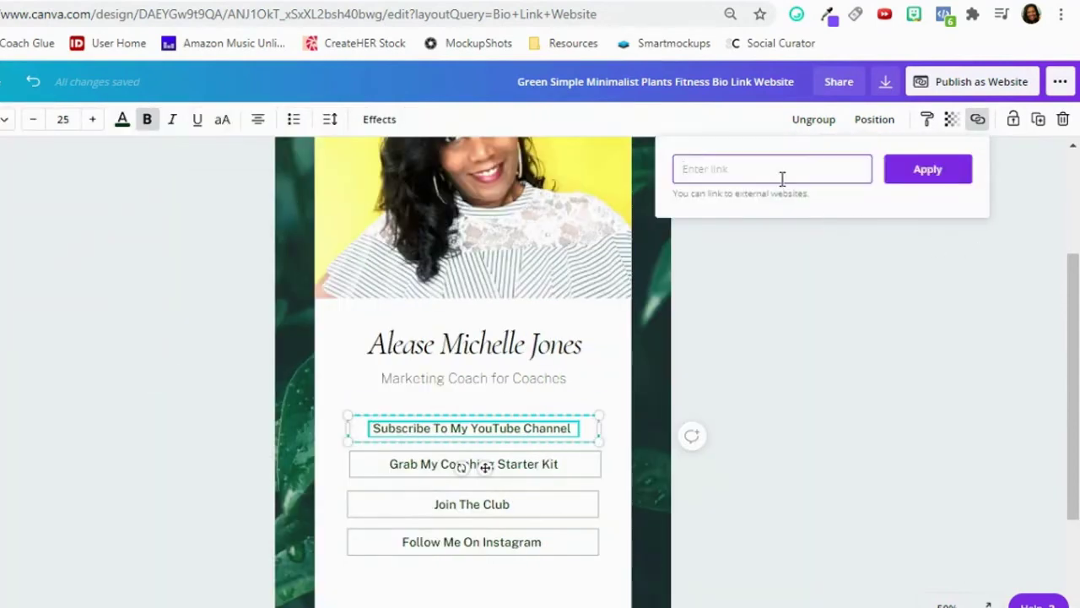
key(ctrl+Tab)
click(416, 26)
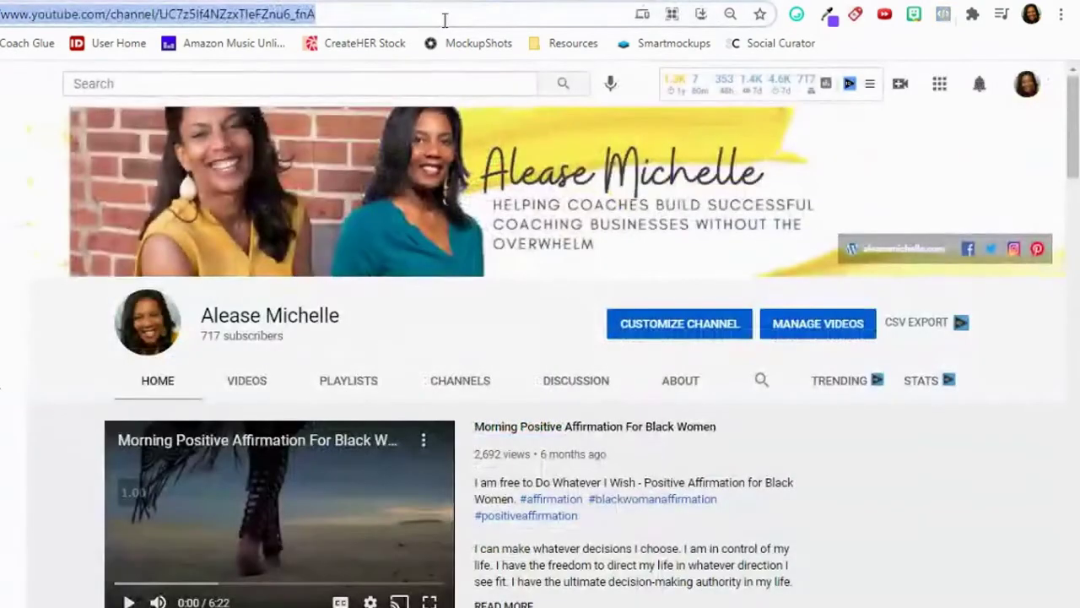
right_click(384, 21)
click(424, 148)
Paste the YouTube channel address into the Subscribe button's link and apply it.
key(ctrl+shift+Tab)
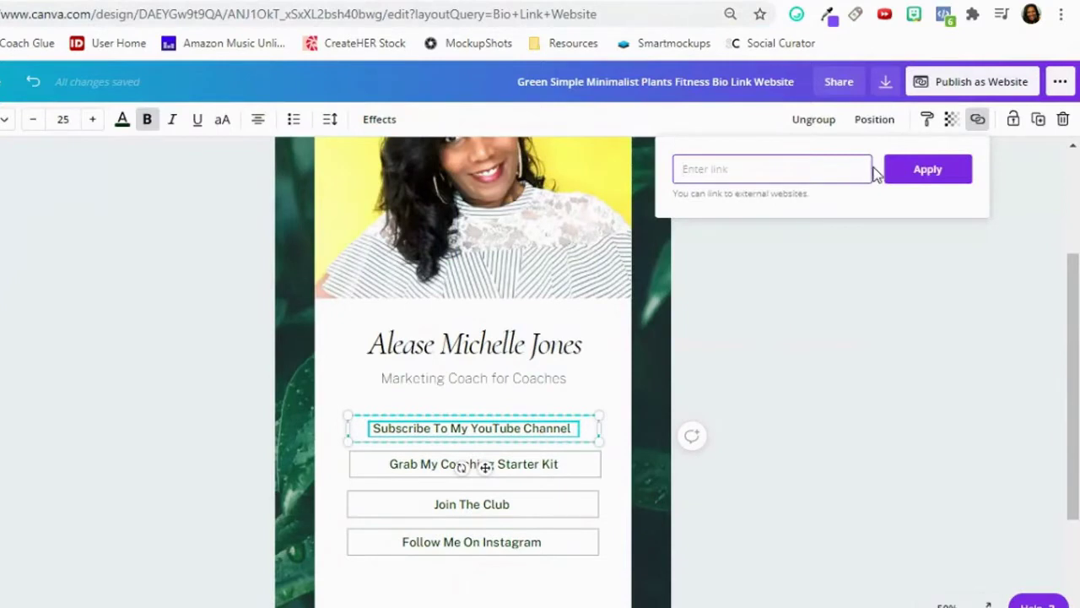
click(748, 170)
right_click(748, 171)
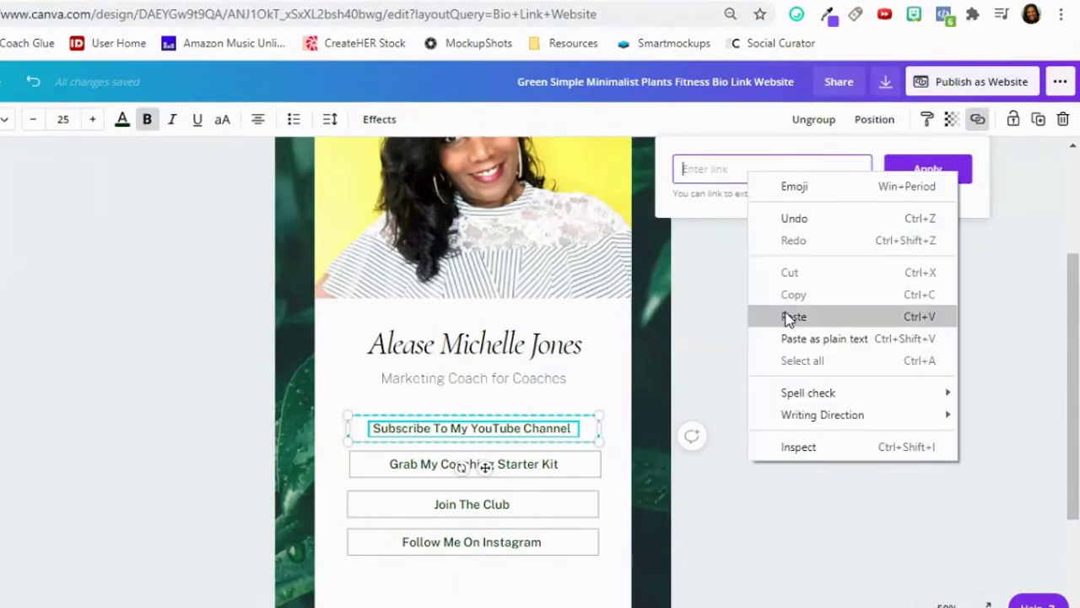
click(785, 314)
click(915, 171)
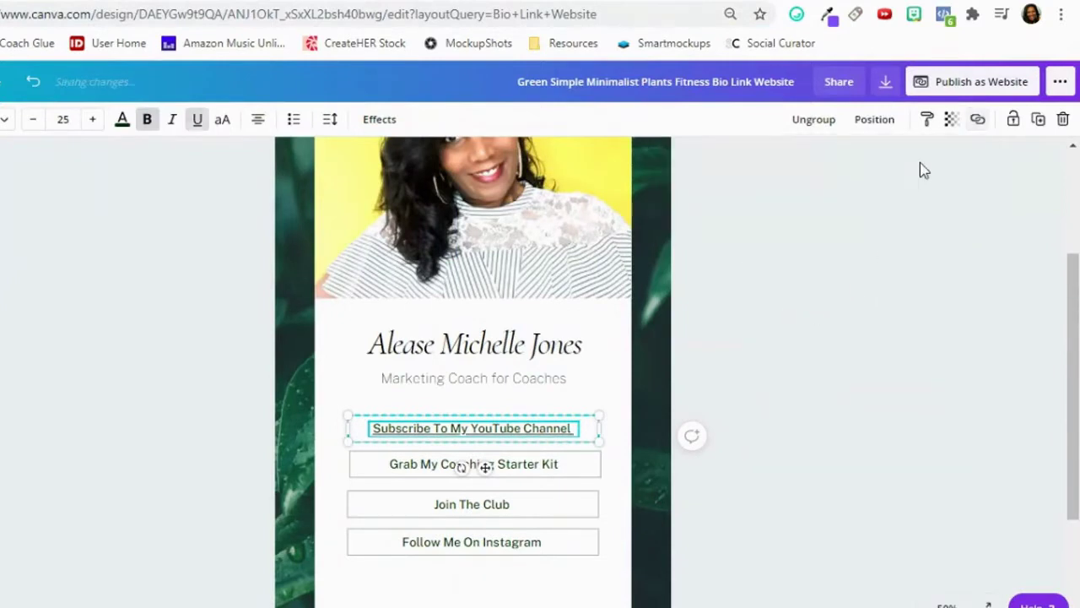
click(550, 468)
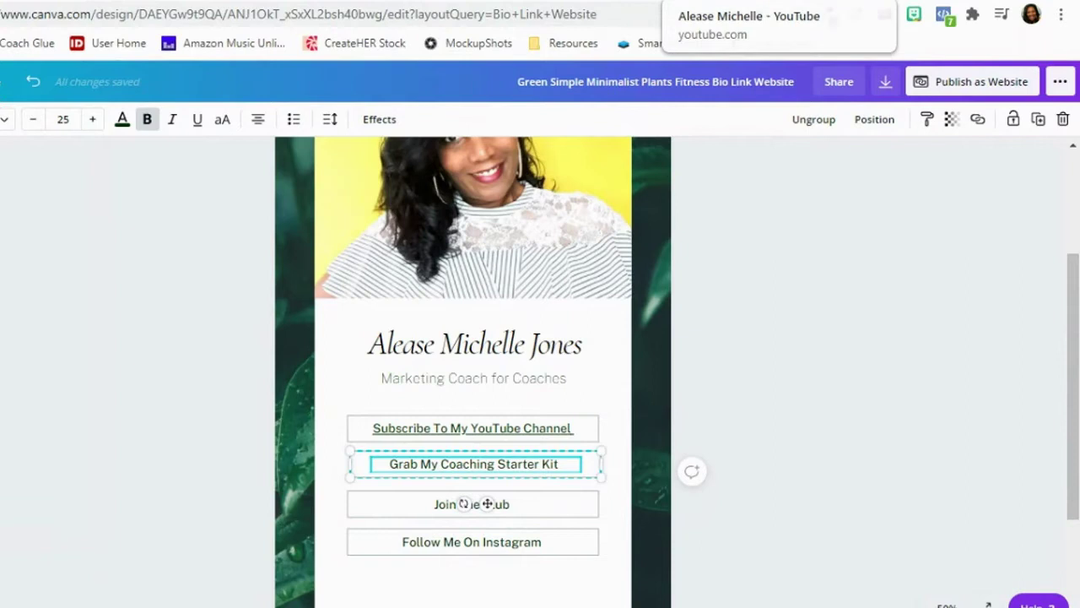
Link the Grab My Coaching Starter Kit button to the starter kit web page.
click(726, 3)
text(alease)
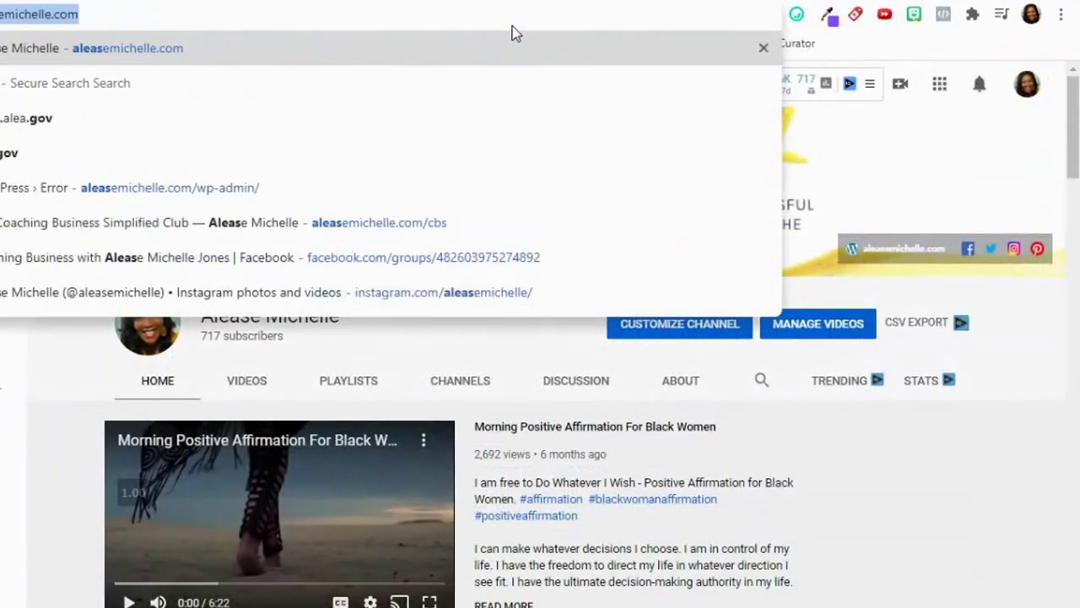
key(Return)
click(419, 17)
right_click(422, 17)
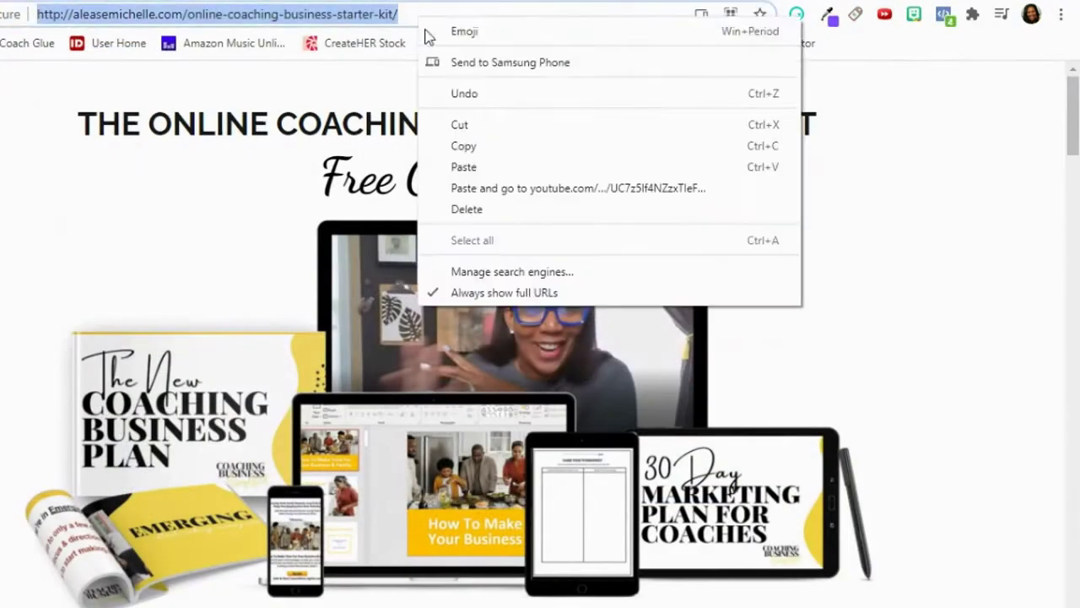
click(506, 147)
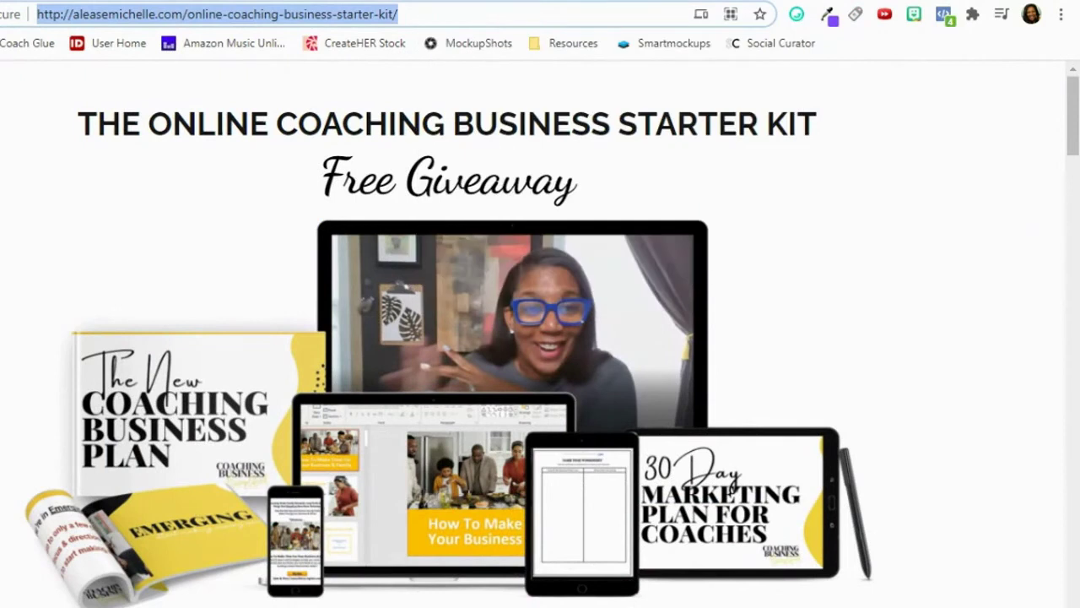
click(488, 2)
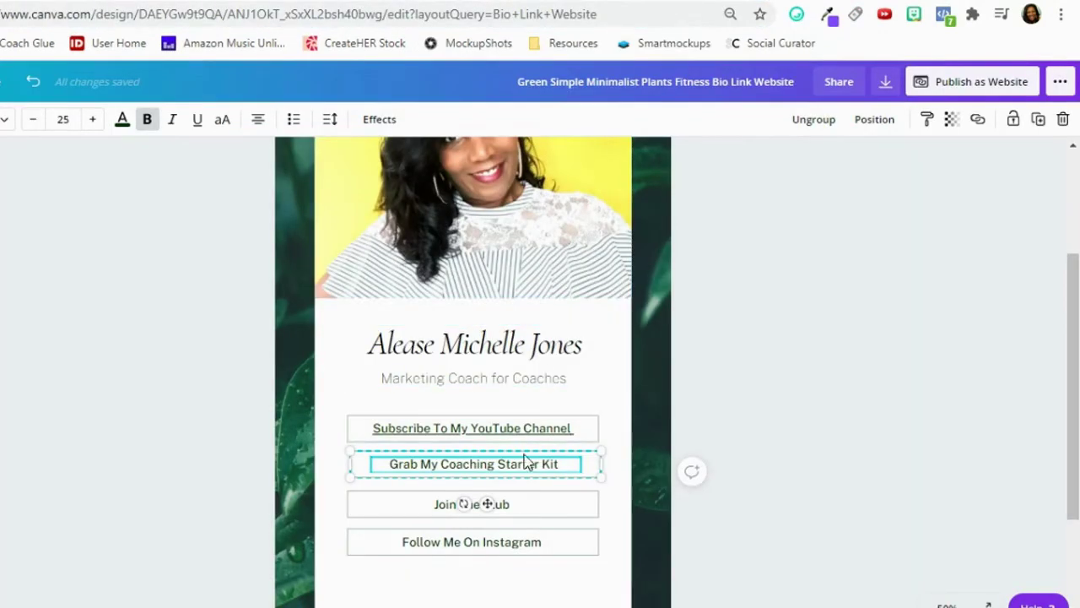
click(978, 119)
right_click(734, 170)
click(794, 312)
click(920, 173)
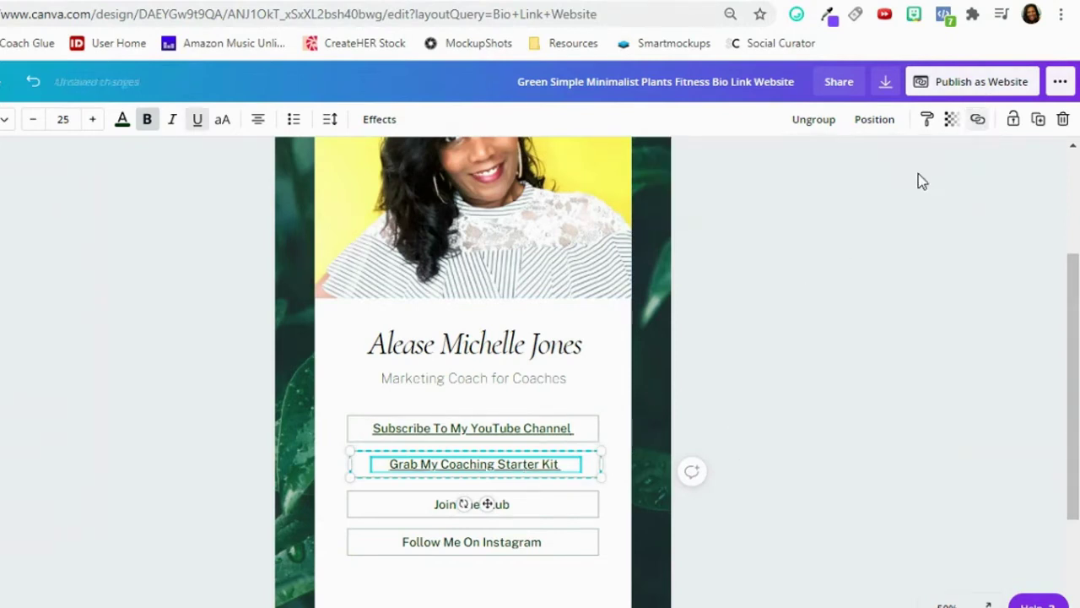
Link the Join The Club button to the site's 'theclub/' page.
click(543, 511)
click(422, 4)
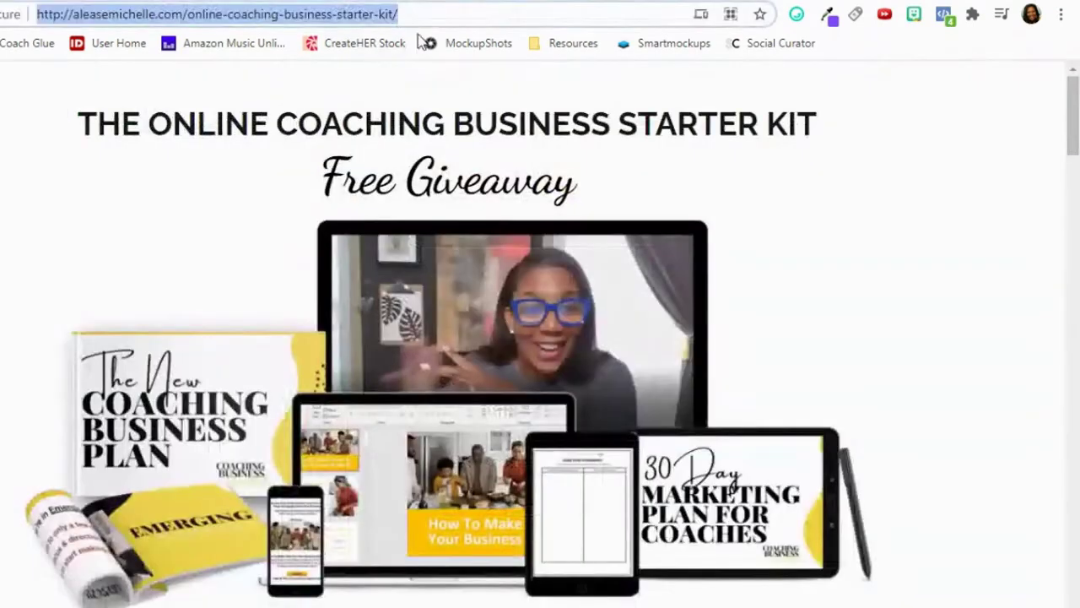
drag(420, 15, 192, 14)
text(theclub/)
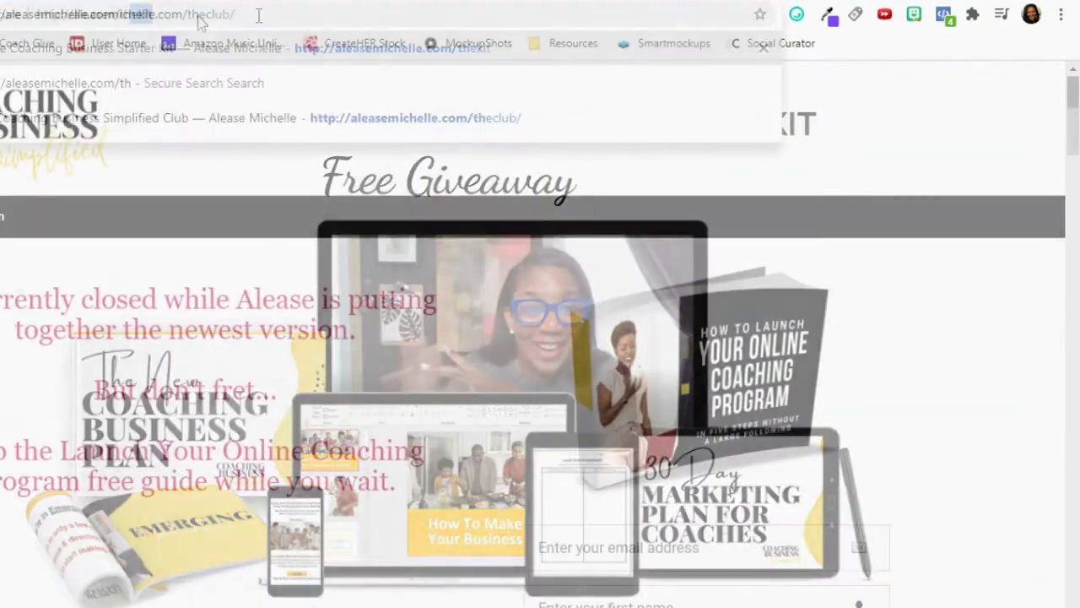
key(Return)
right_click(254, 14)
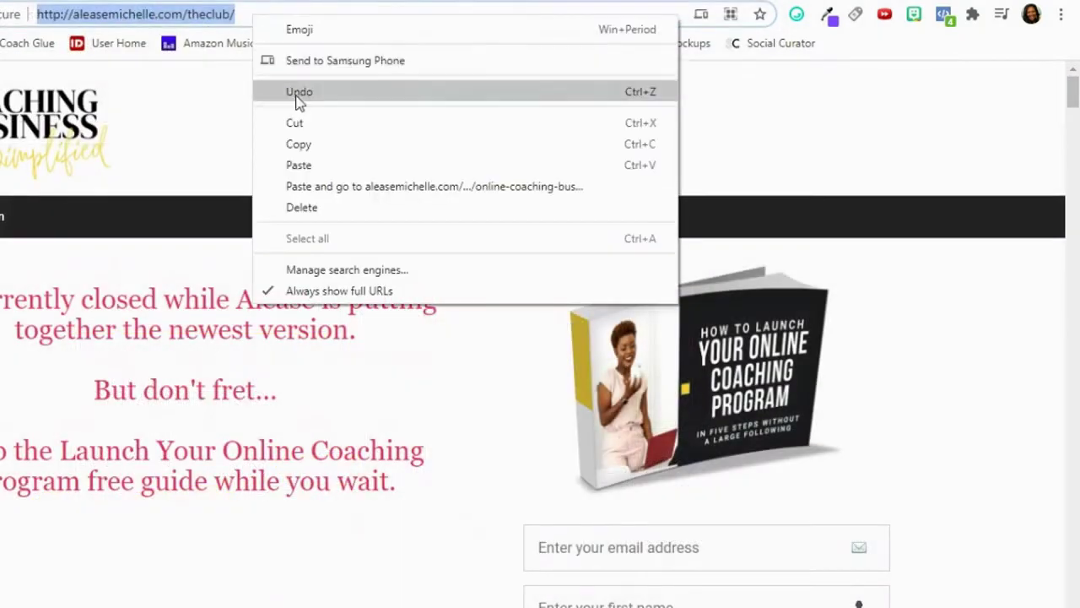
click(309, 144)
click(422, 3)
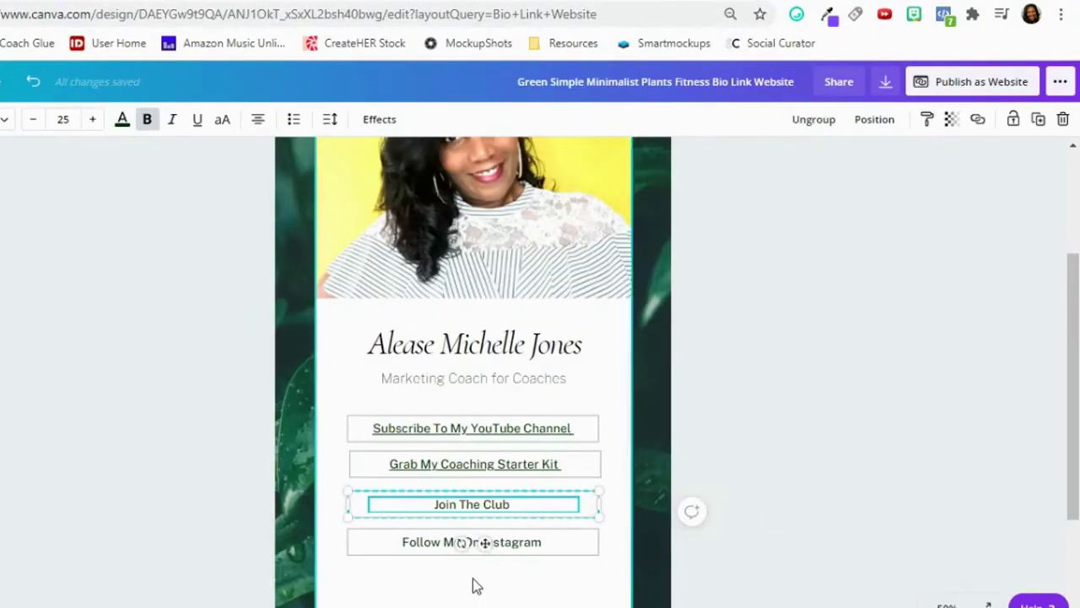
triple_click(482, 505)
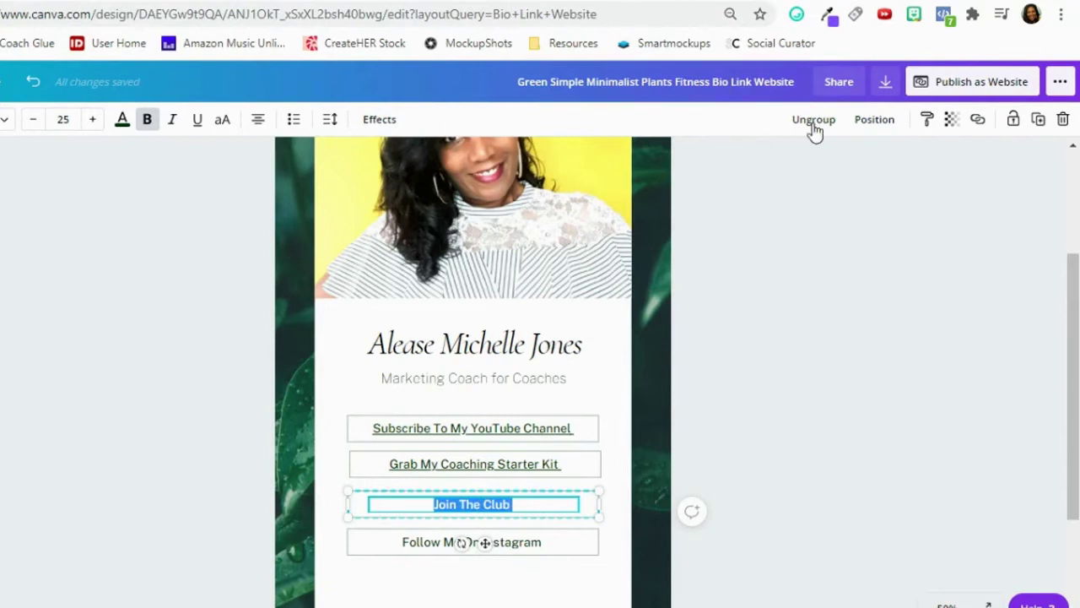
click(976, 121)
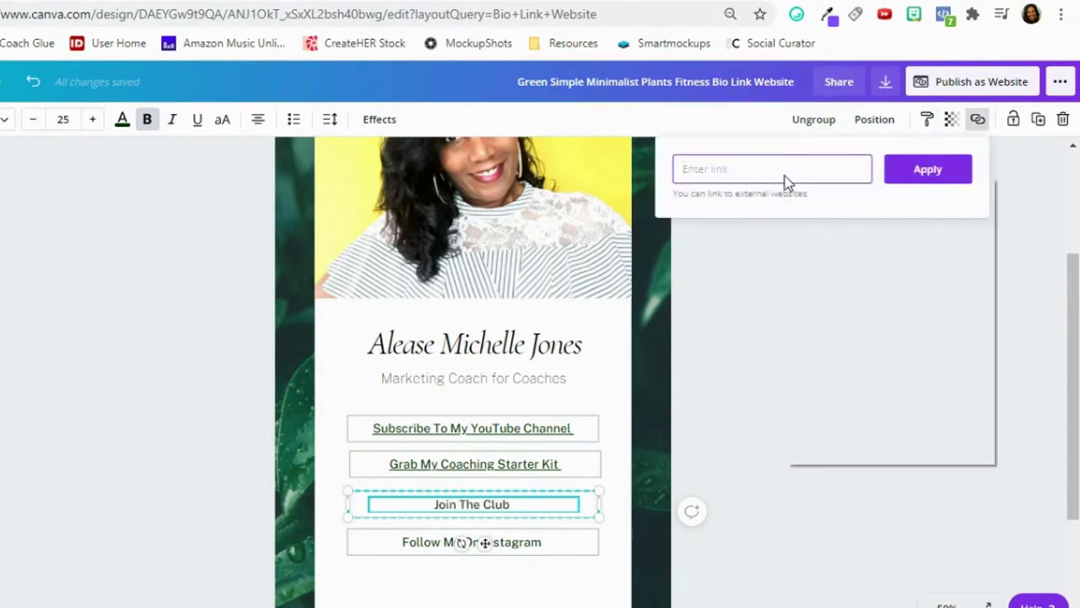
right_click(786, 175)
click(831, 321)
click(913, 177)
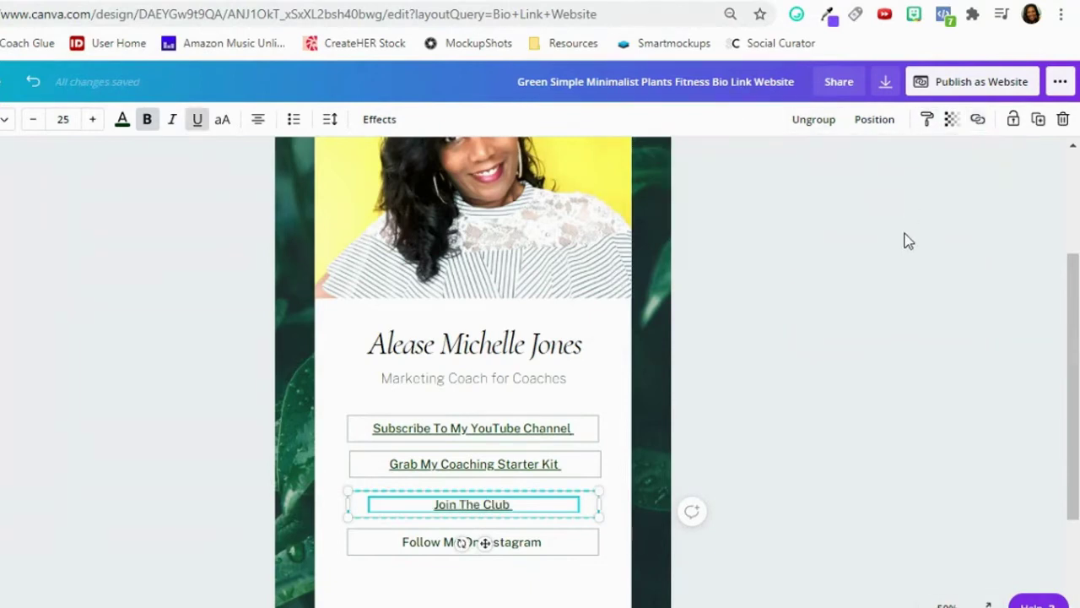
Link the Follow Me On Instagram button to the same club page address.
click(533, 547)
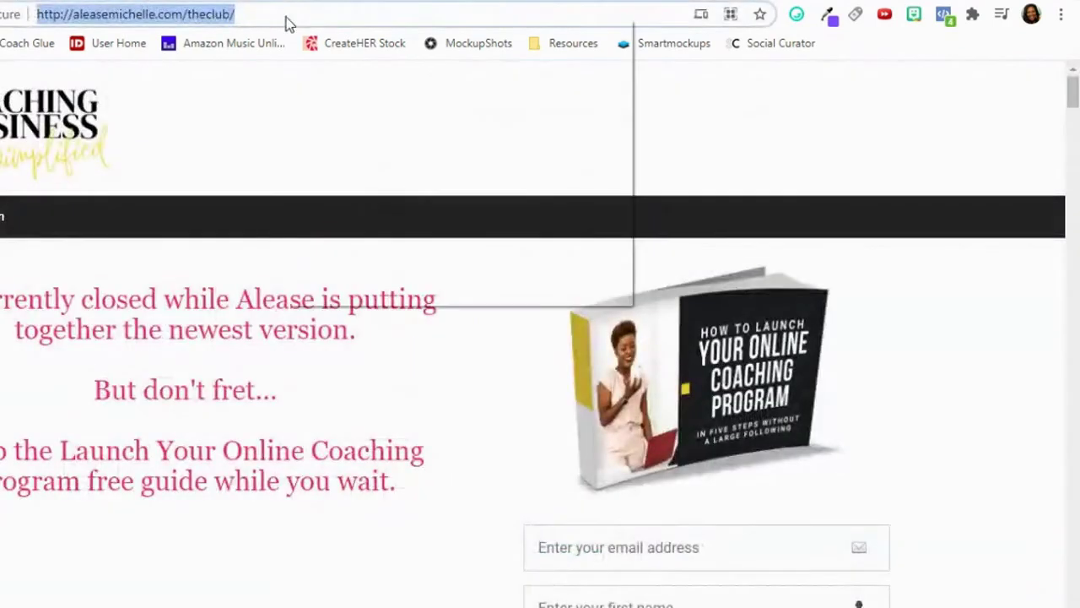
right_click(286, 18)
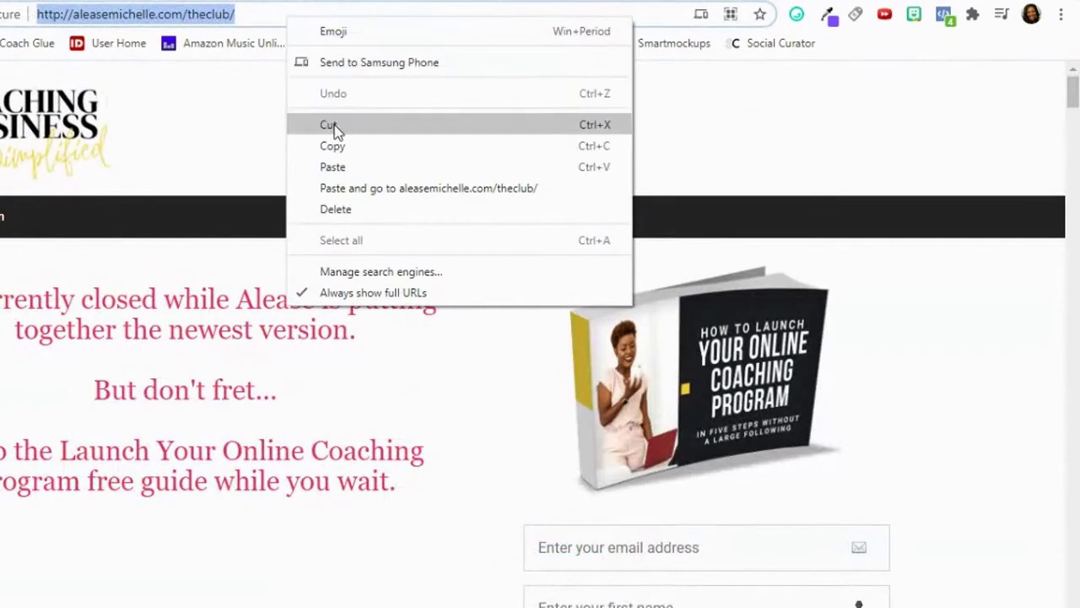
click(334, 147)
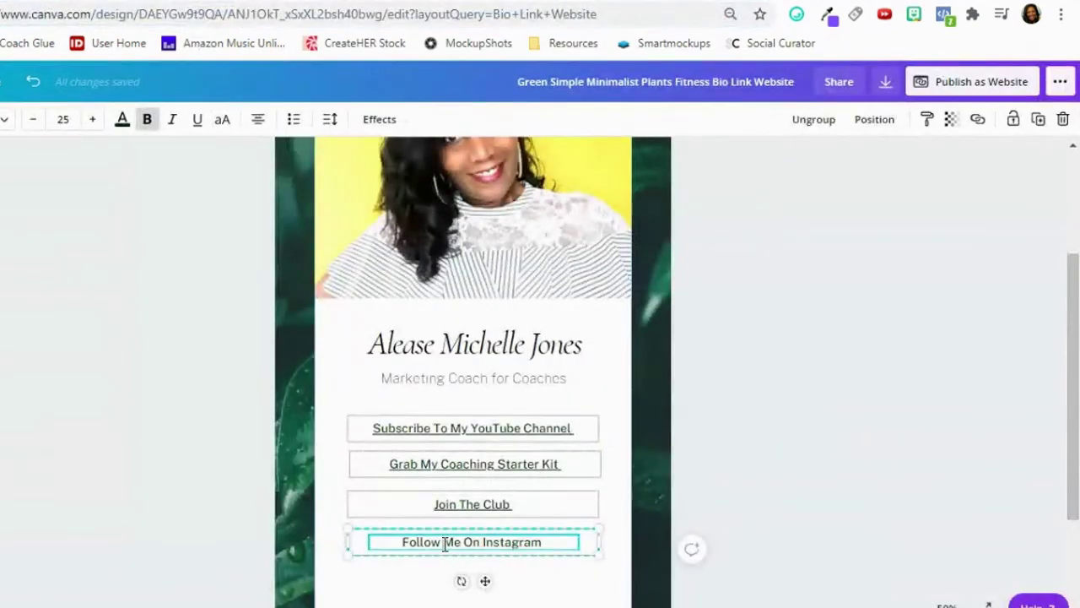
triple_click(444, 544)
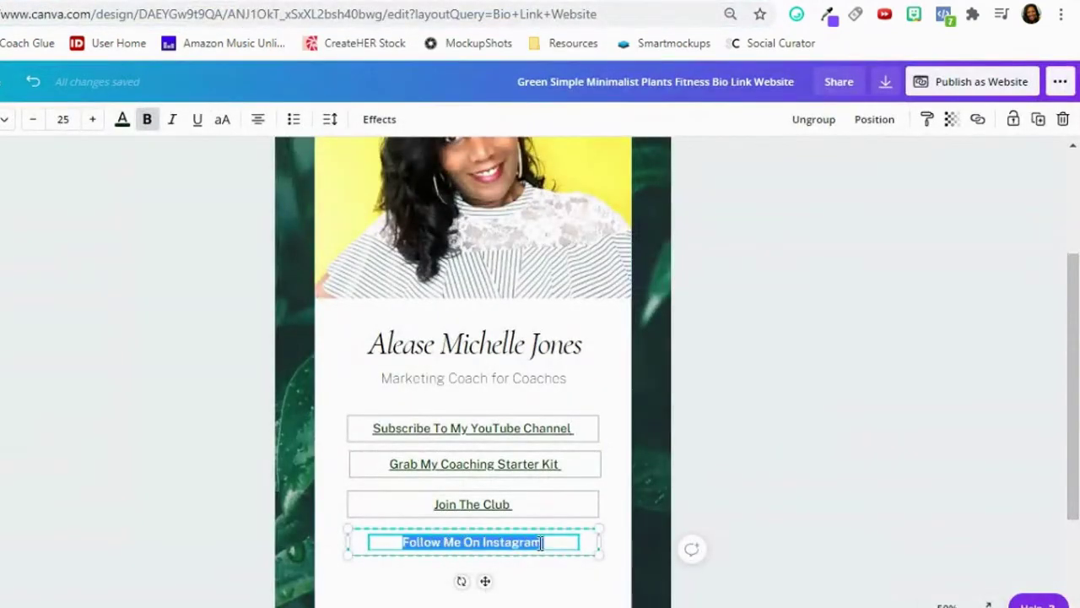
key(Escape)
click(570, 547)
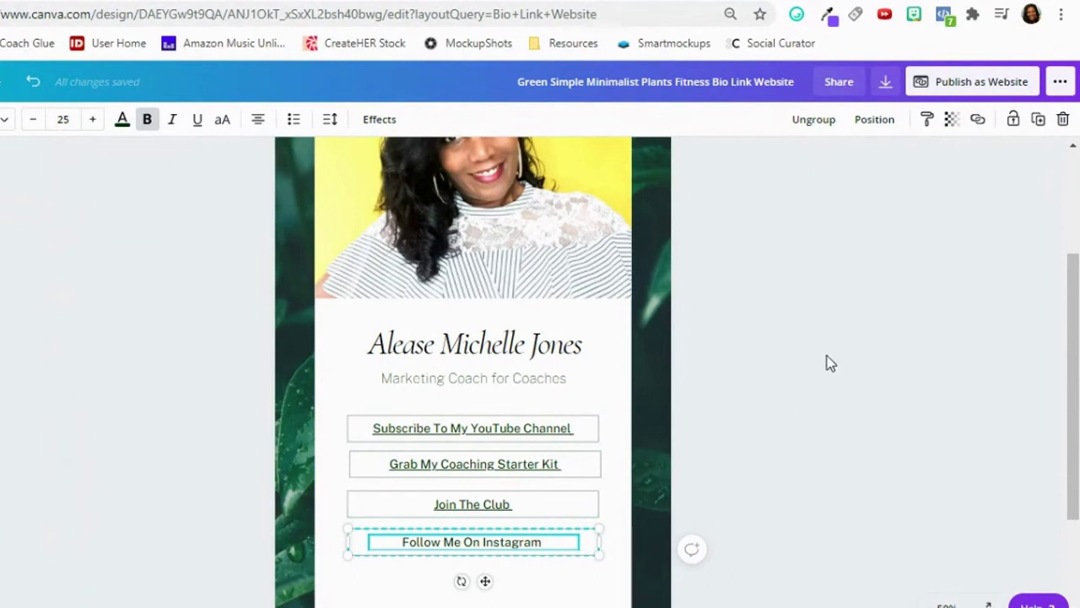
click(977, 121)
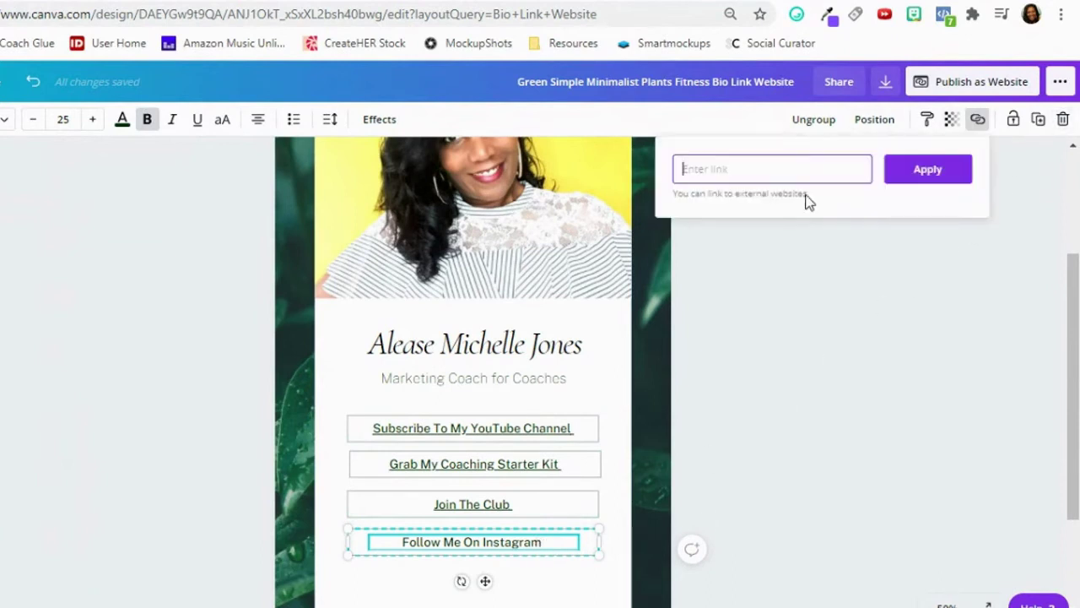
right_click(781, 167)
click(829, 312)
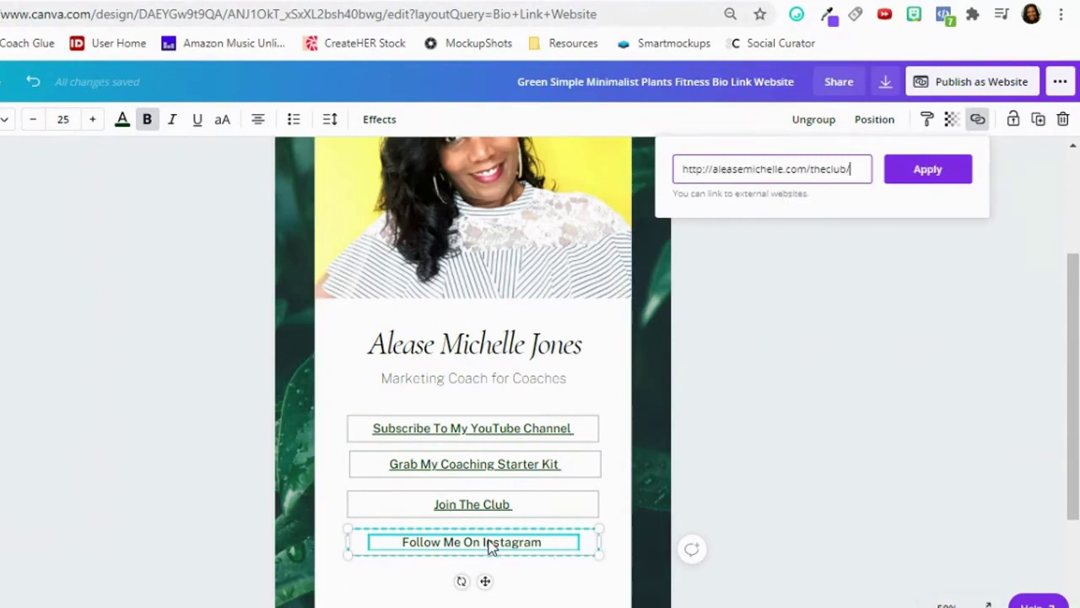
click(926, 172)
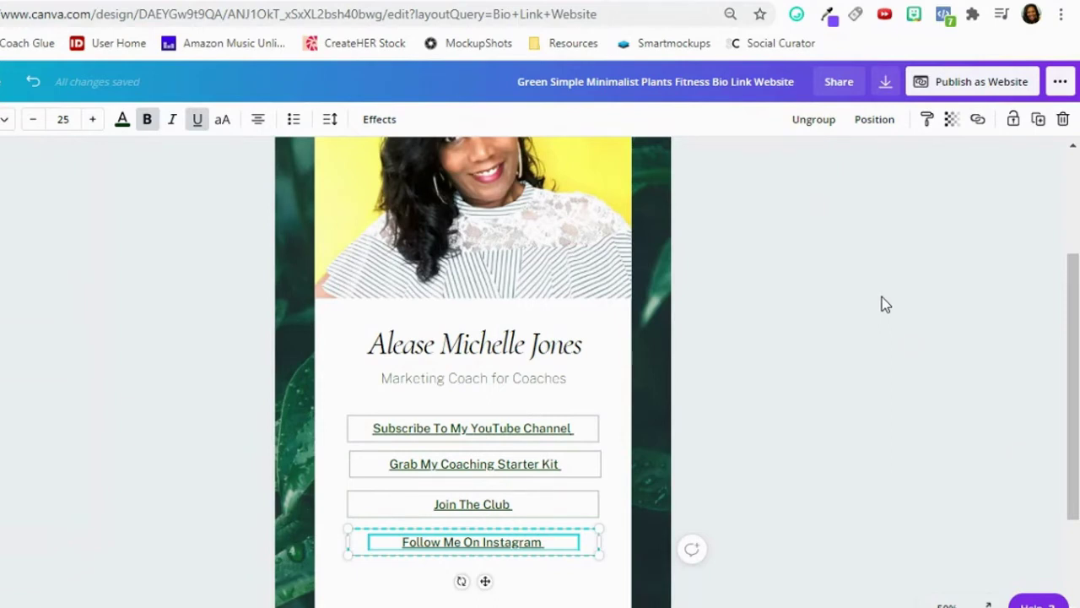
Publish the design as a website in the Scrolling web style and select the live site's address.
scroll(869, 325, up, 3)
scroll(886, 388, down, 3)
scroll(898, 447, up, 1)
scroll(897, 447, up, 1)
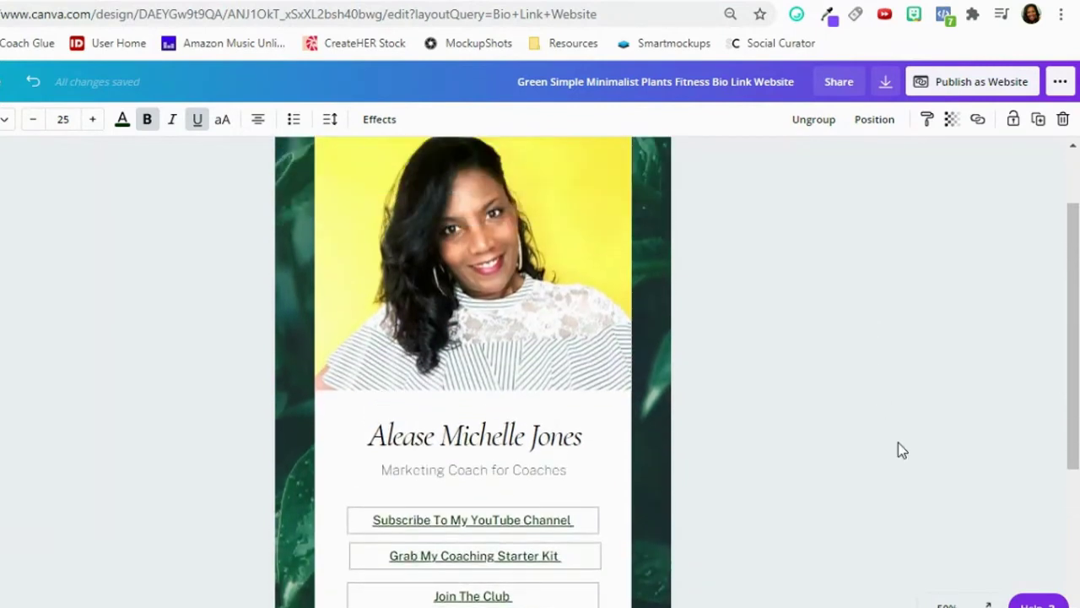
click(967, 88)
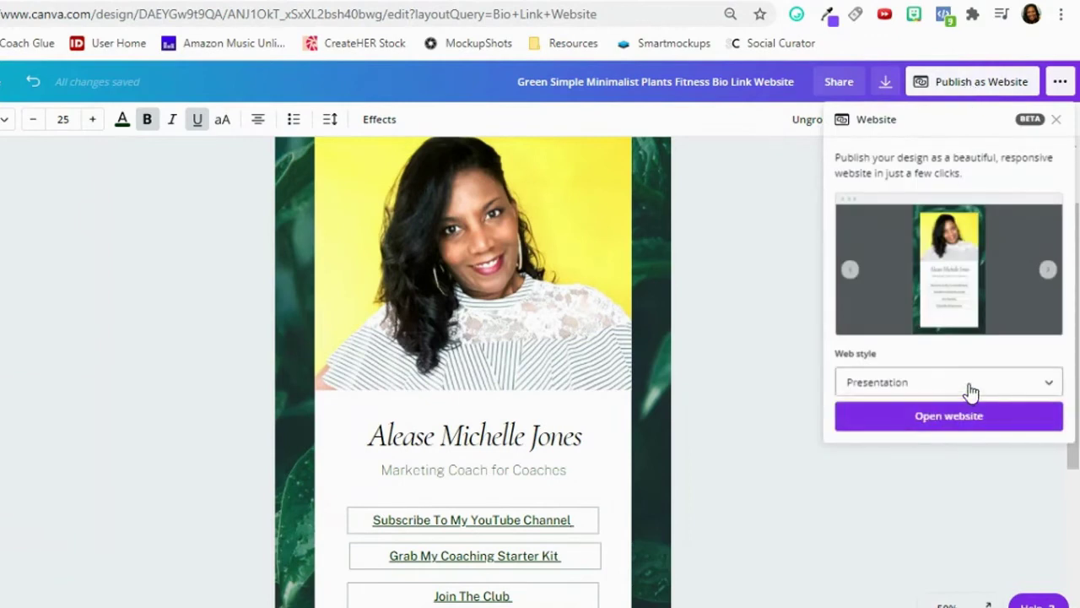
click(923, 389)
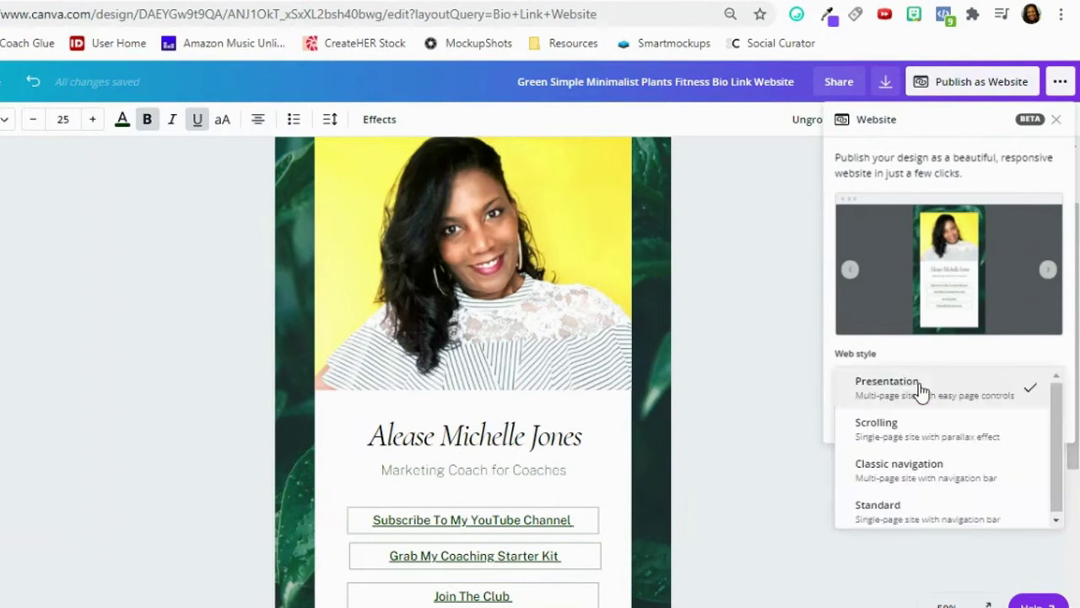
click(905, 440)
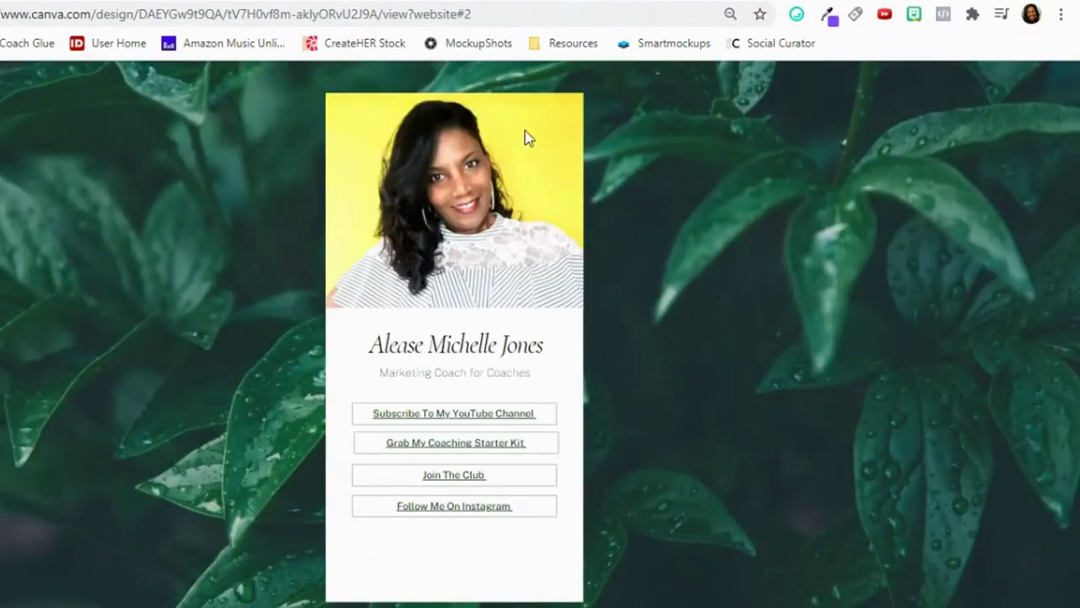
drag(477, 14, 1, 14)
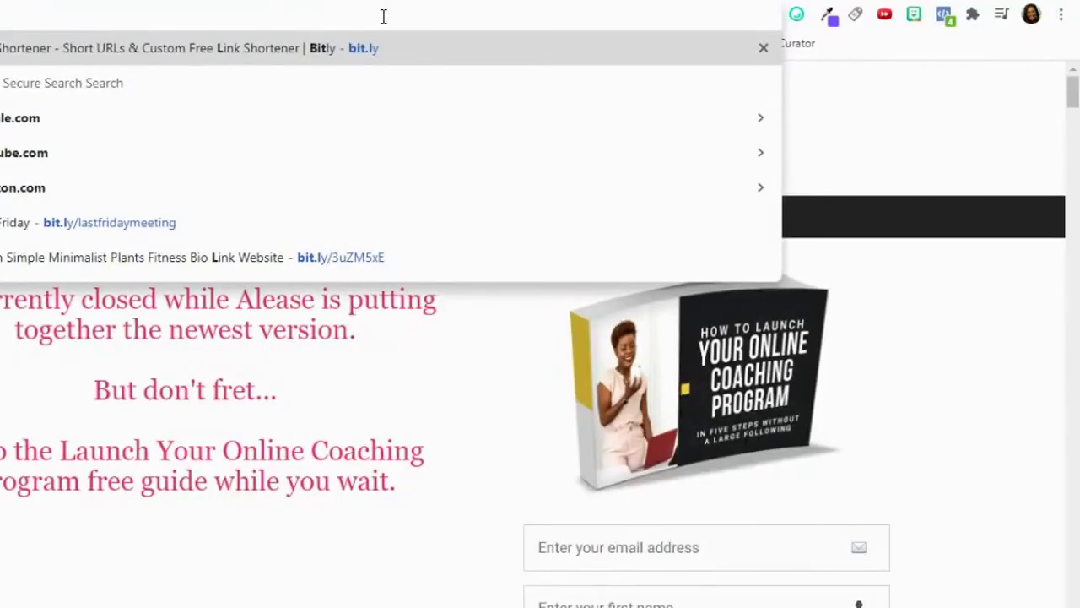
Go to Bitly and copy the published Canva bio site's web address.
key(Return)
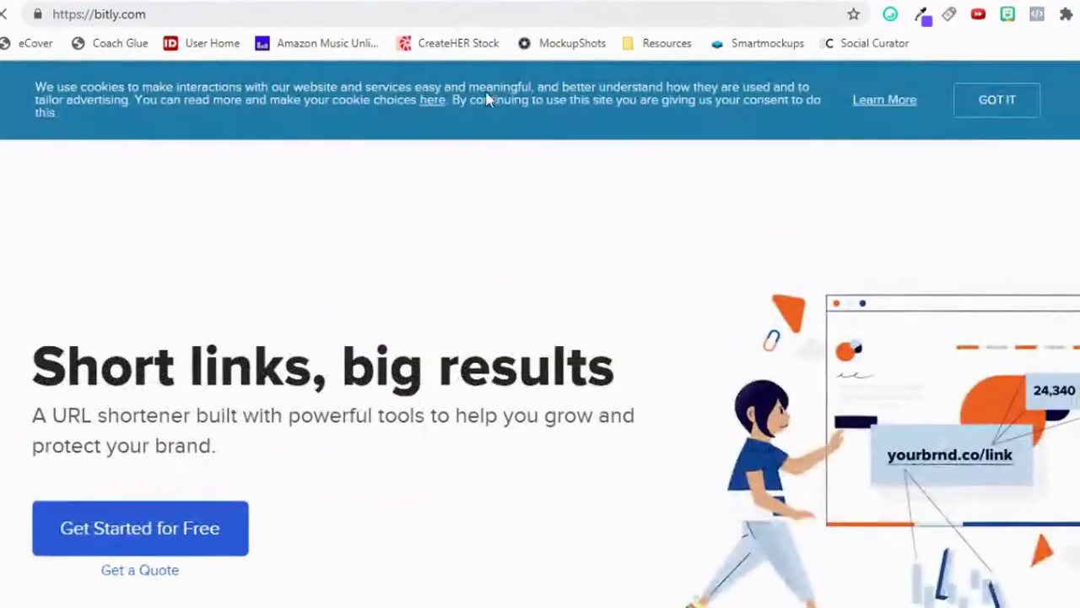
scroll(587, 258, down, 2)
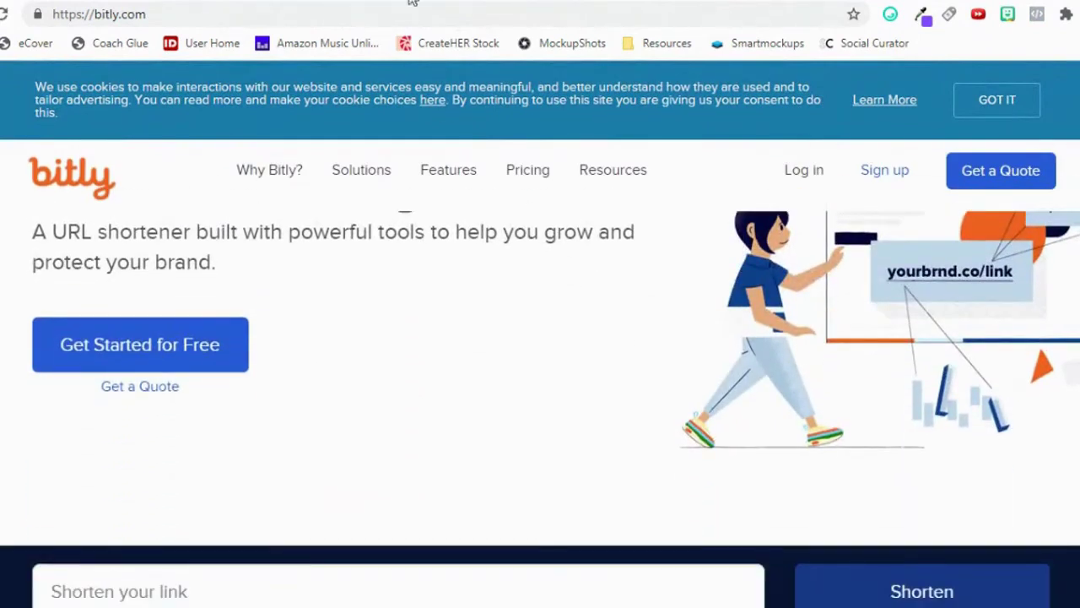
key(ctrl+Tab)
right_click(443, 16)
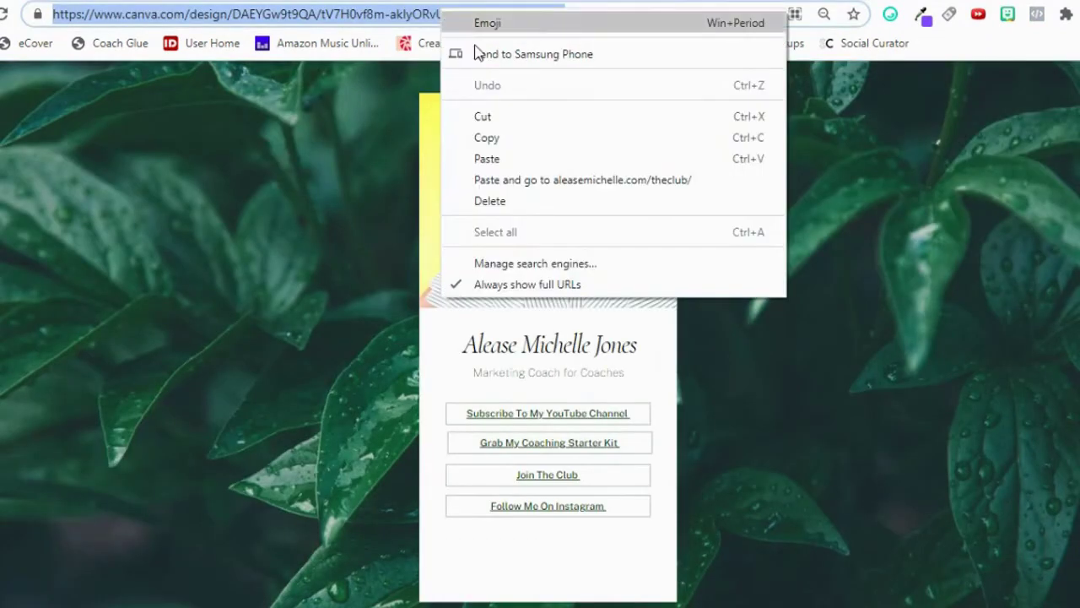
click(509, 141)
key(ctrl+shift+Tab)
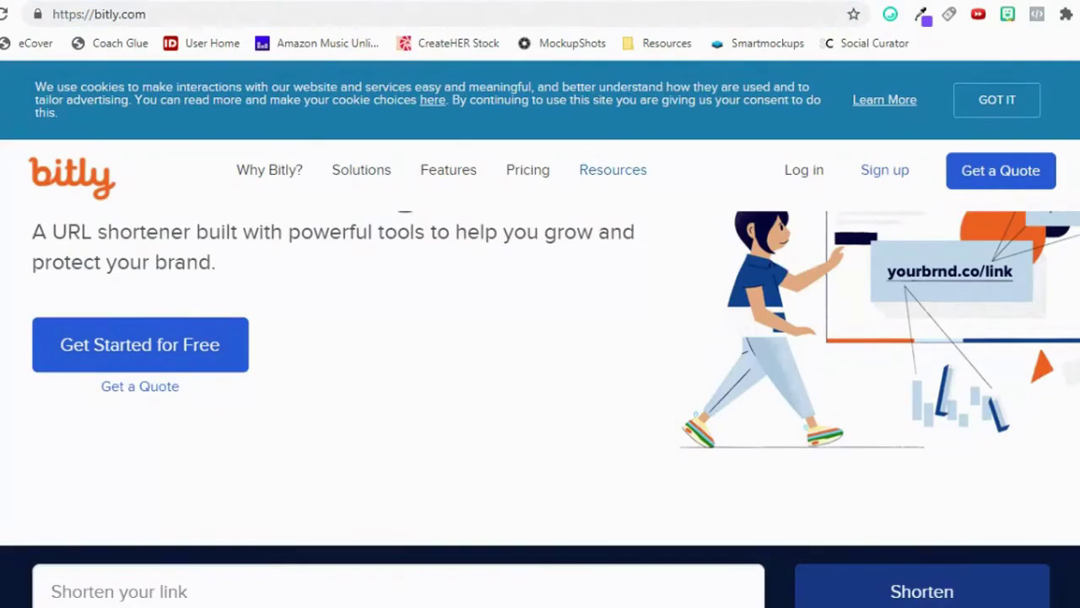
scroll(387, 603, down, 1)
right_click(324, 506)
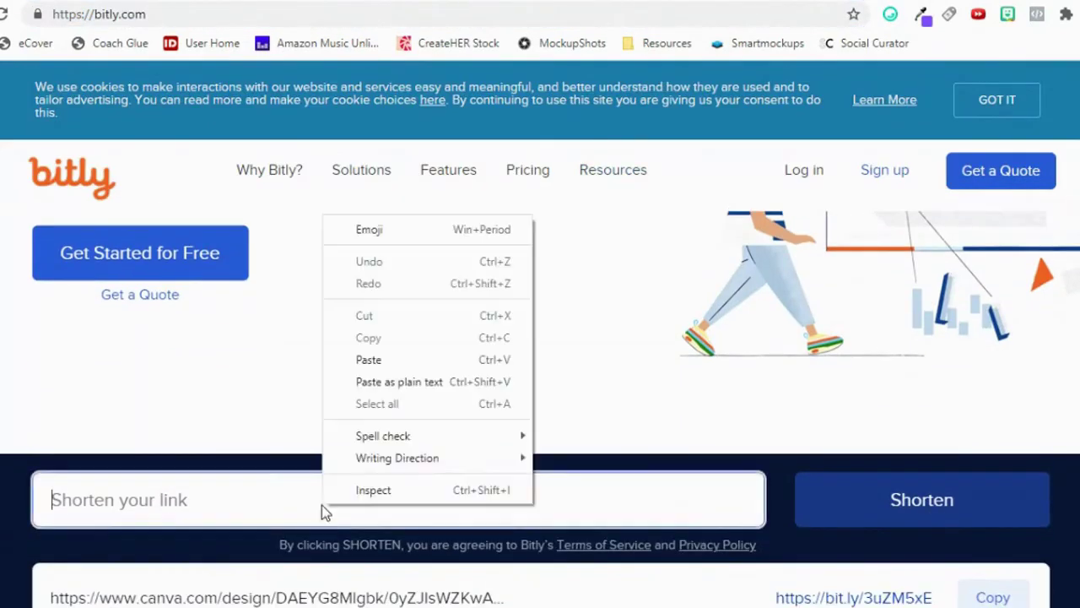
click(369, 360)
click(906, 501)
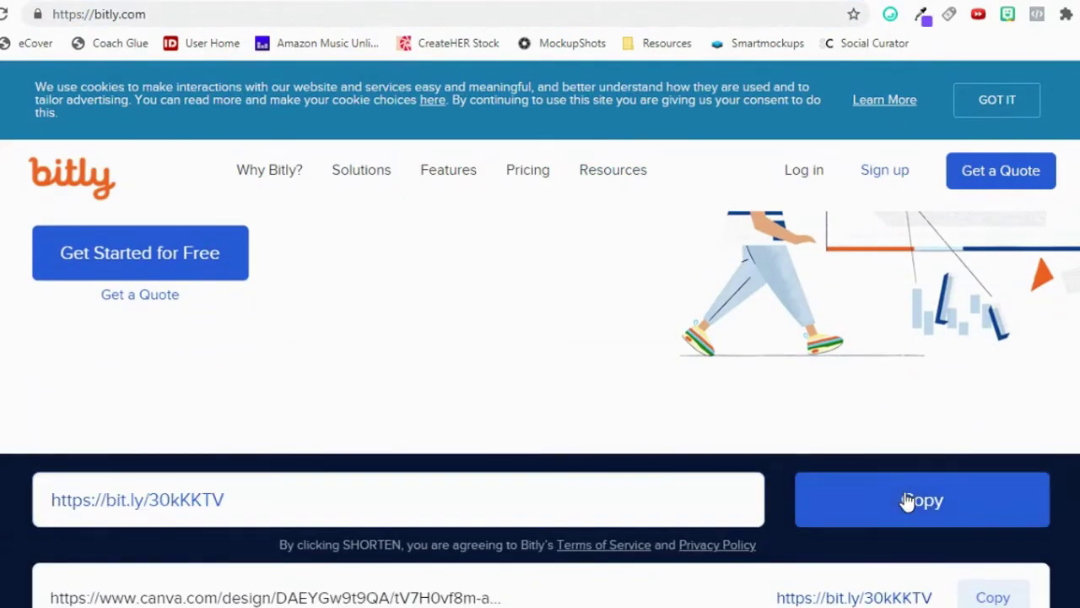
scroll(918, 518, down, 1)
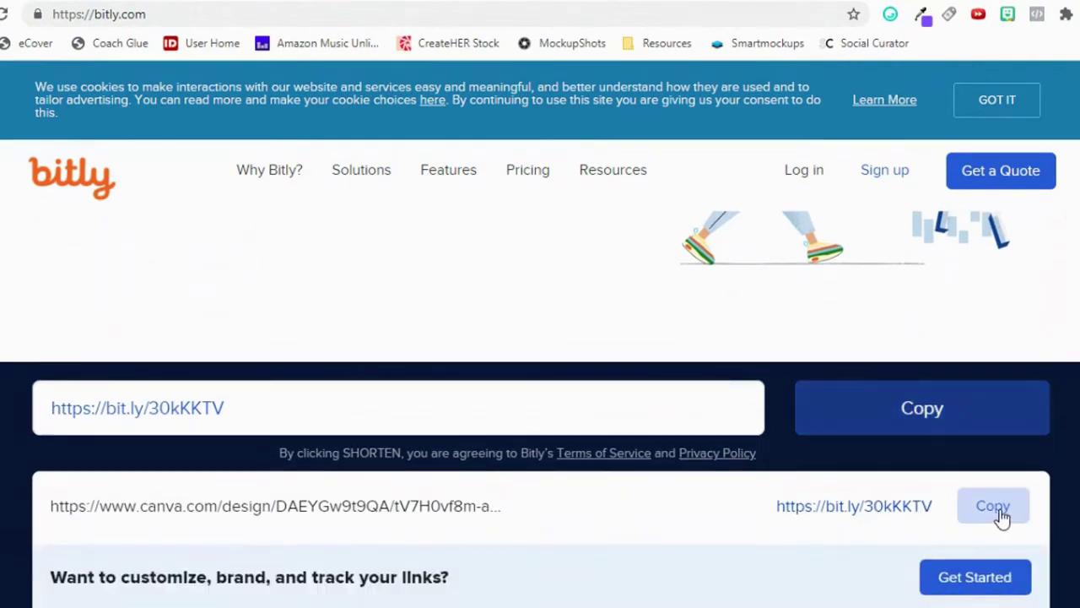
click(1002, 517)
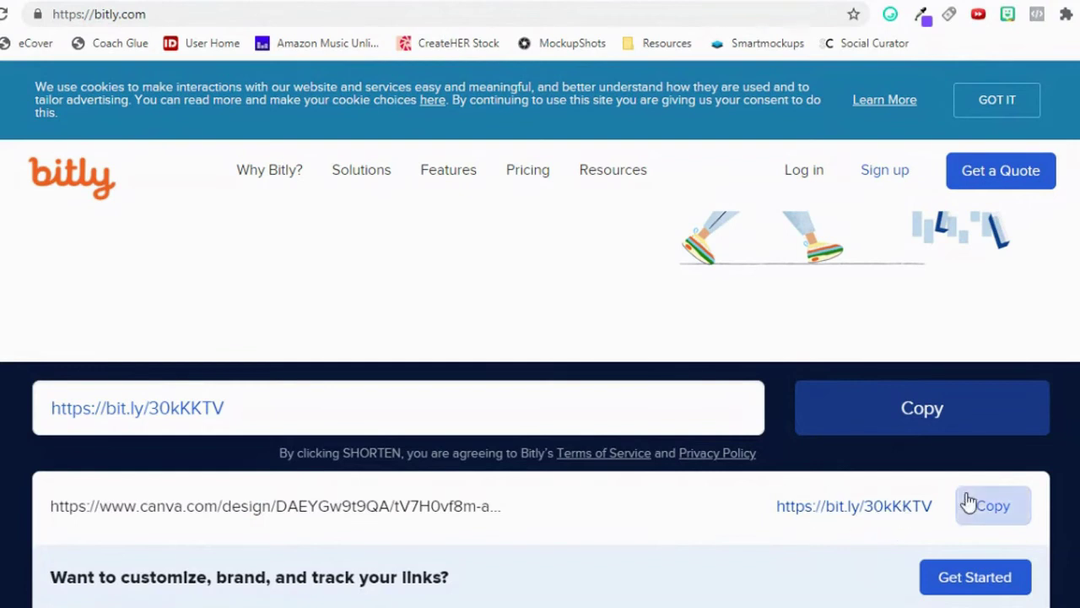
scroll(917, 543, down, 1)
scroll(917, 541, up, 1)
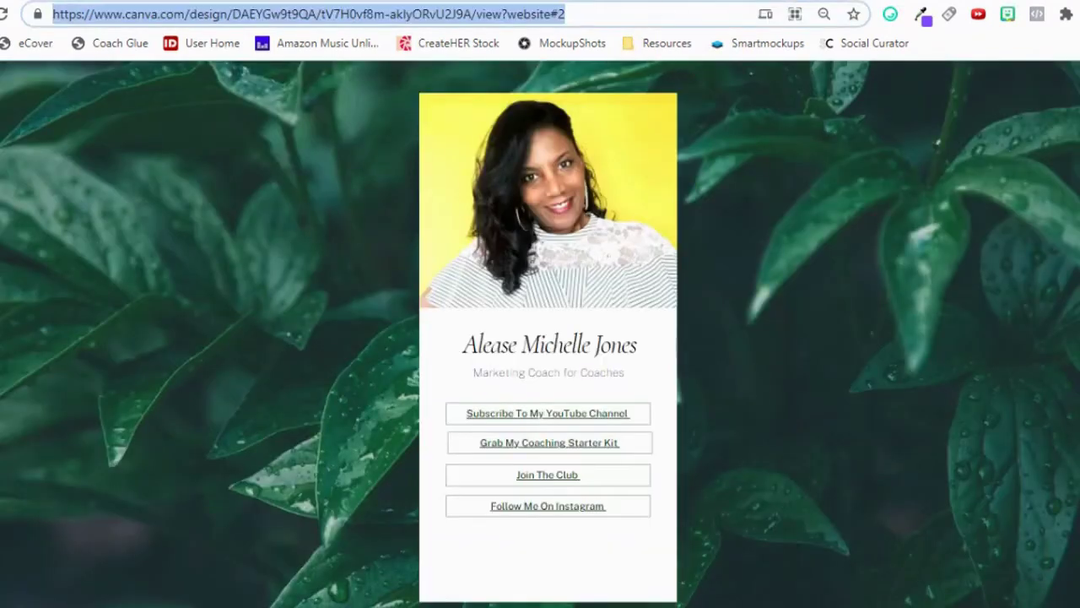
key(ctrl+t)
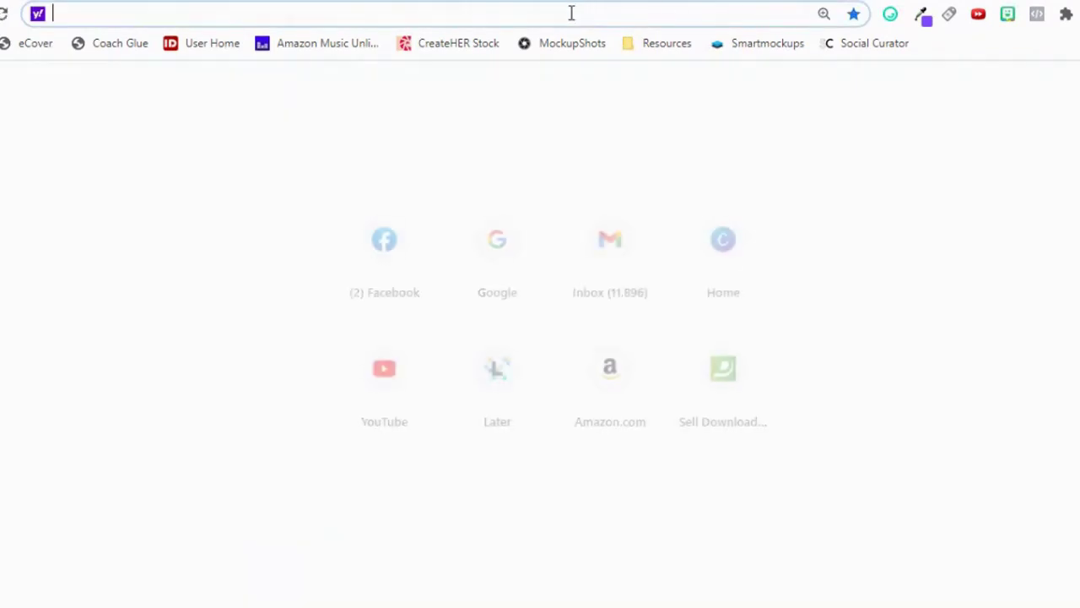
right_click(571, 12)
click(617, 136)
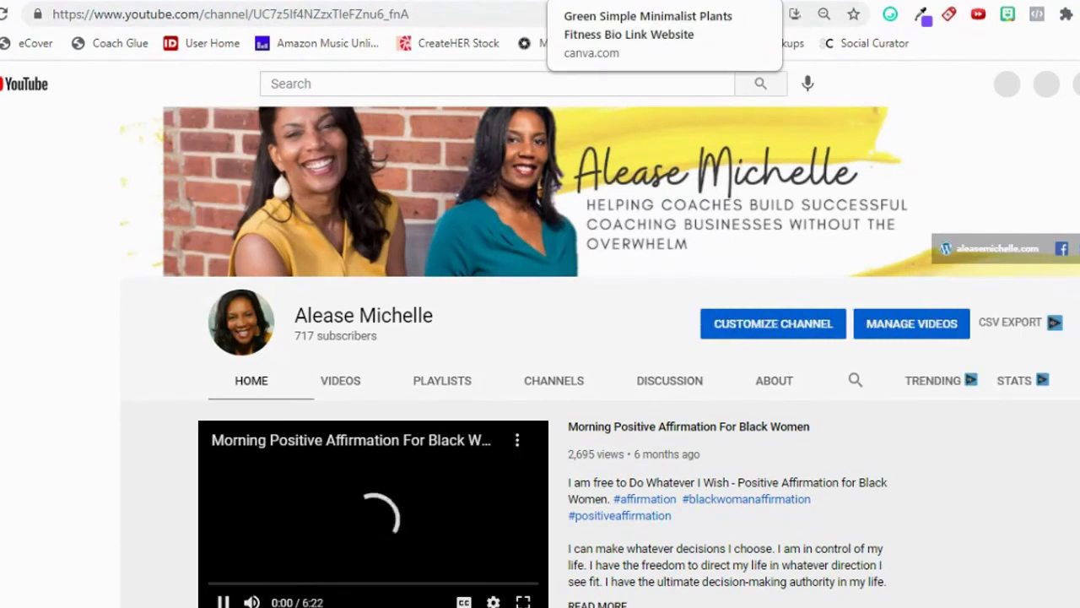
click(655, 1)
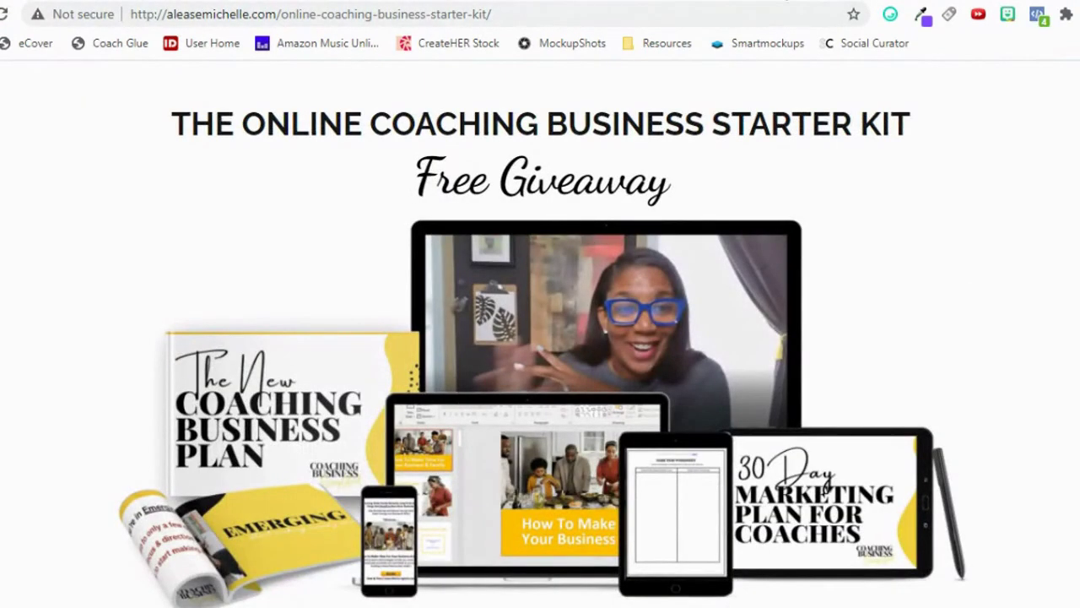
key(ctrl+w)
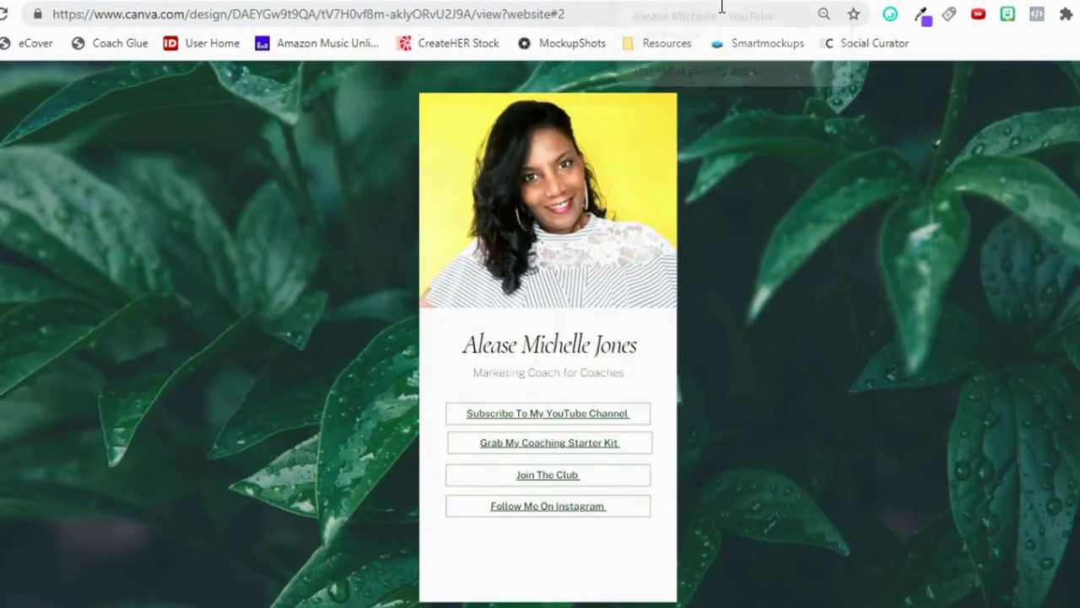
key(ctrl+w)
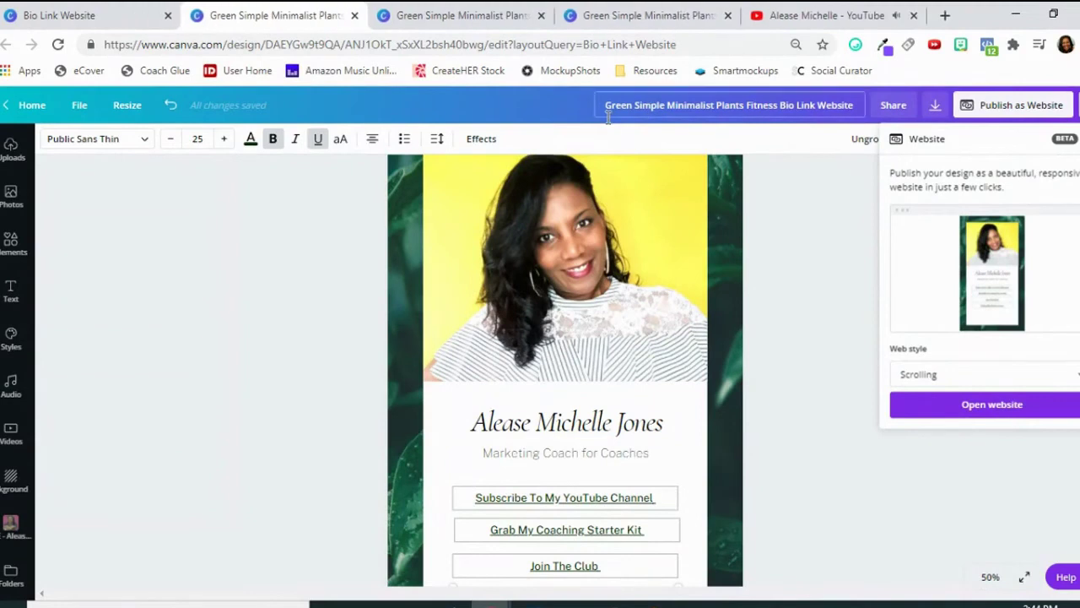
Retitle the design as the owner's full name followed by 'Bio Link Website'.
click(460, 20)
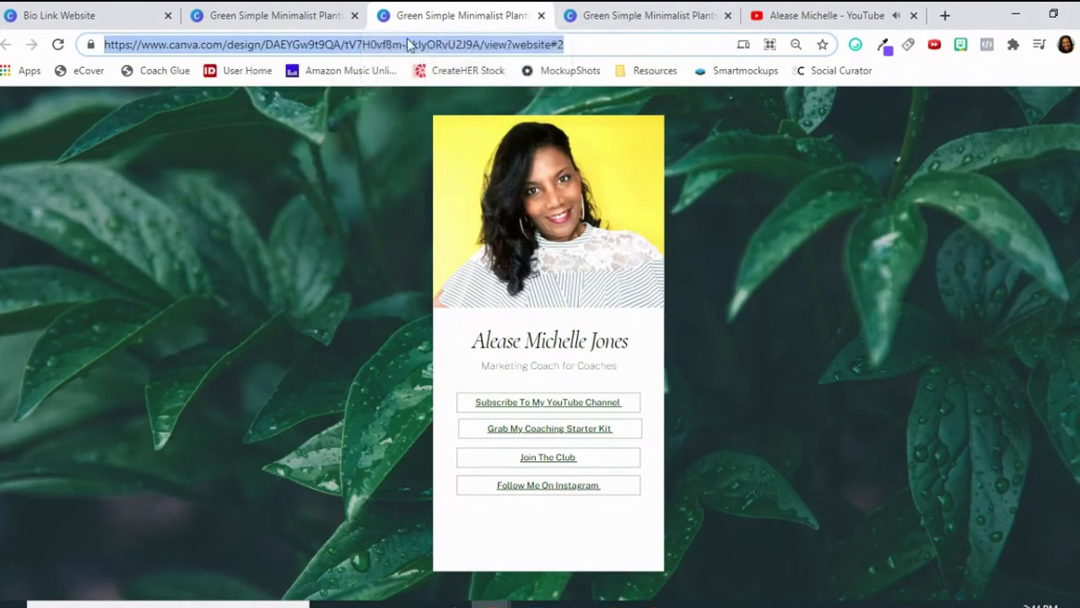
click(286, 21)
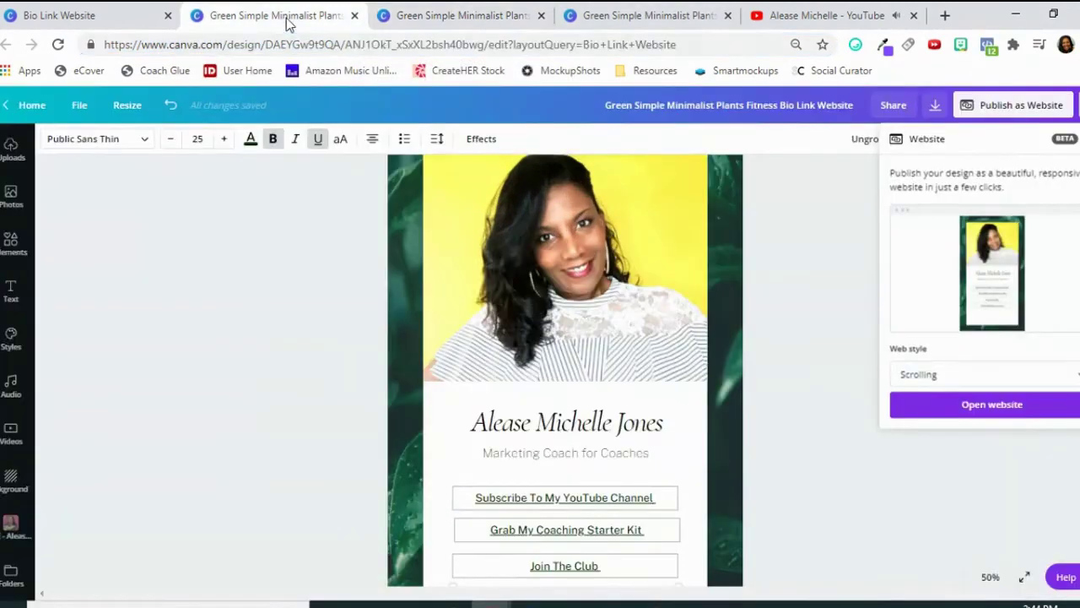
click(607, 105)
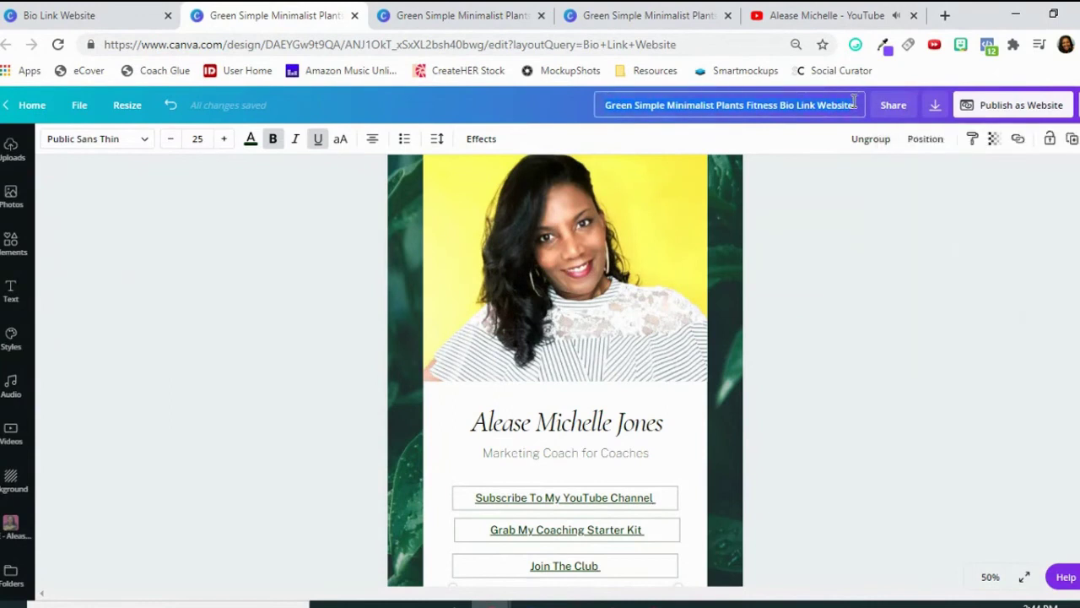
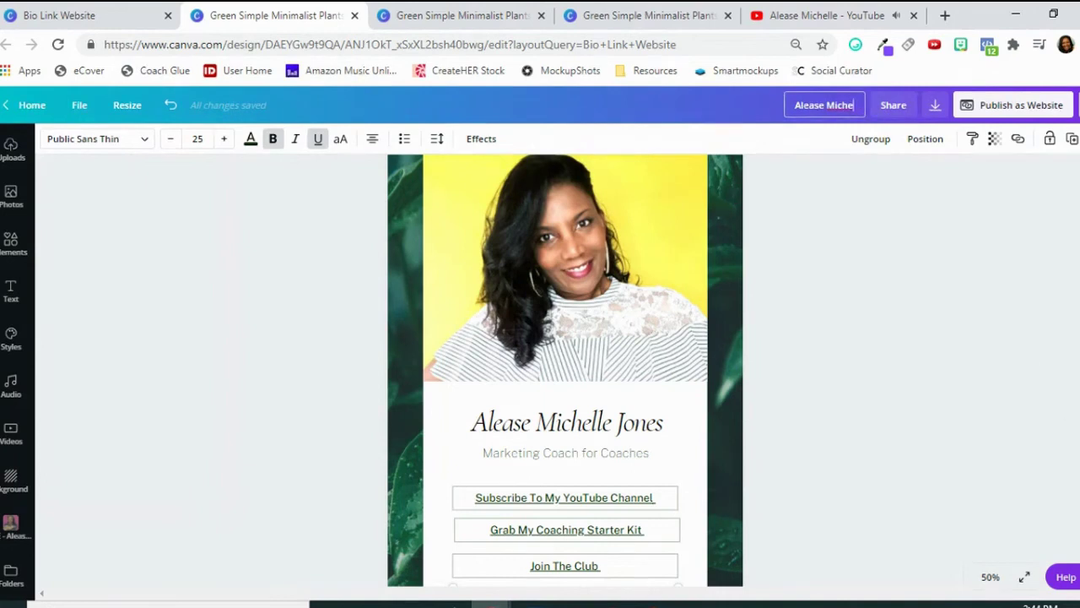
click(823, 15)
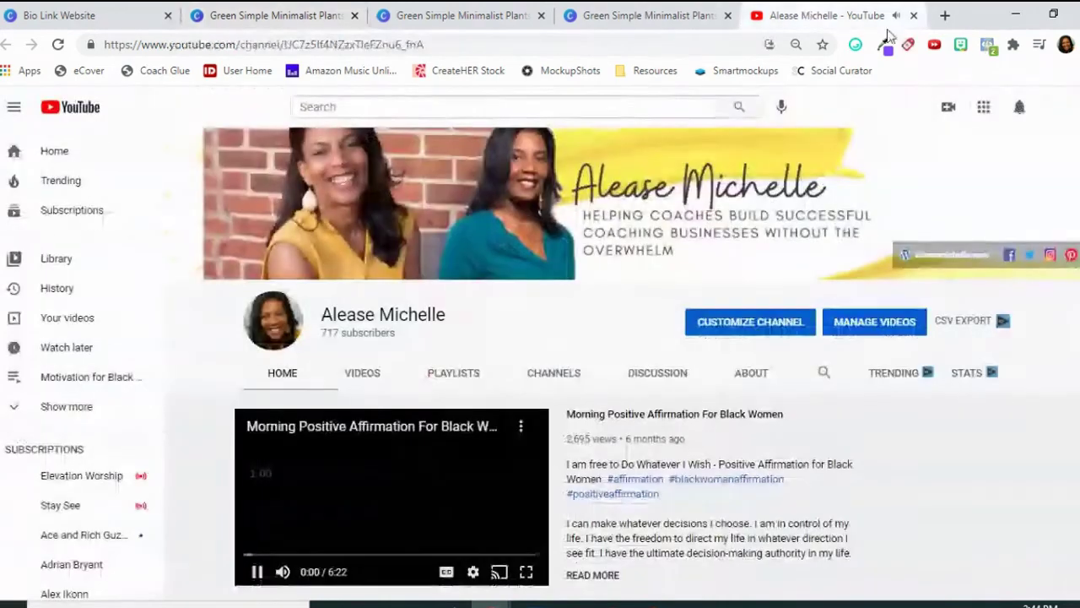
click(914, 16)
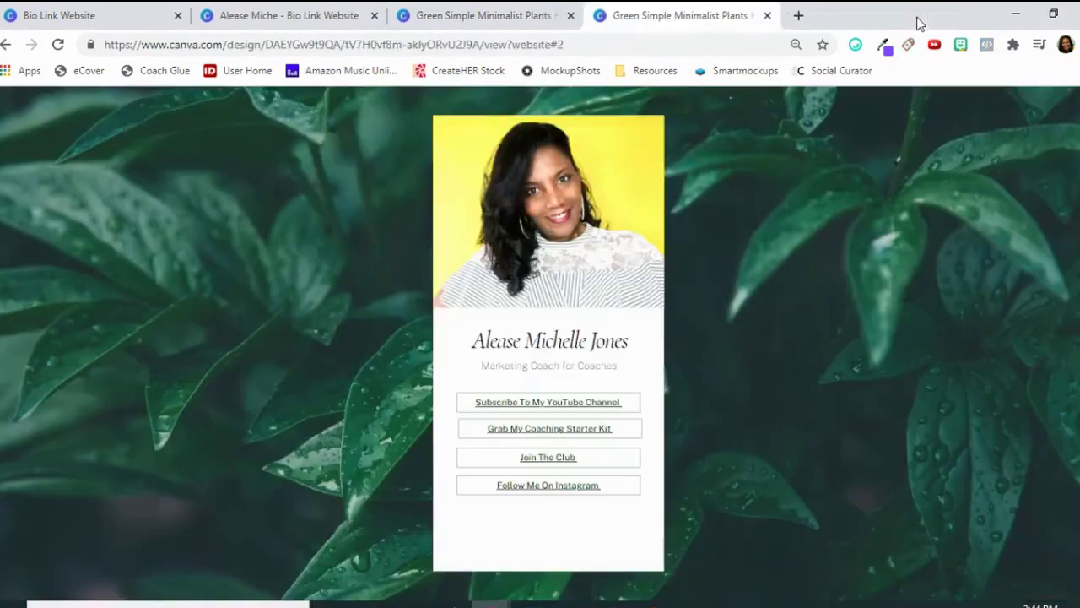
click(451, 16)
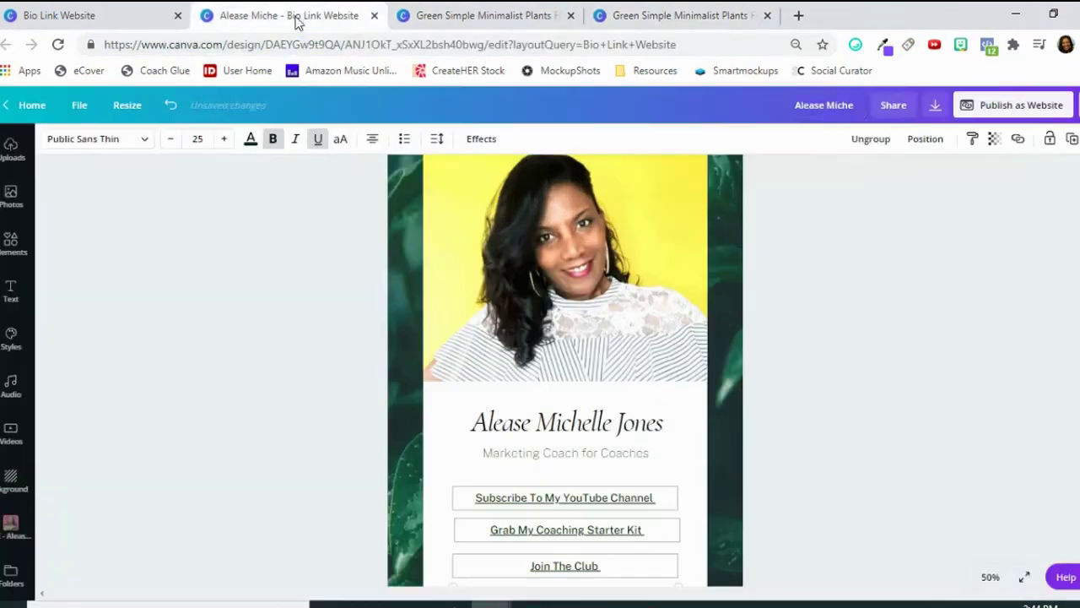
click(295, 17)
text(lle )
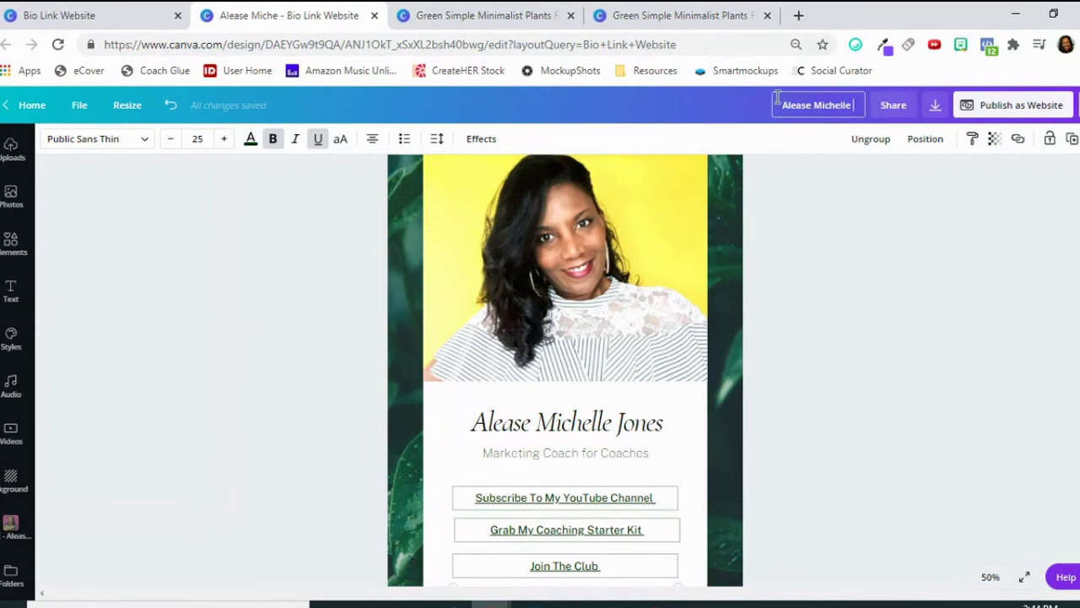
text(Bio)
text( Line)
text( Web)
text(s)
text(ite)
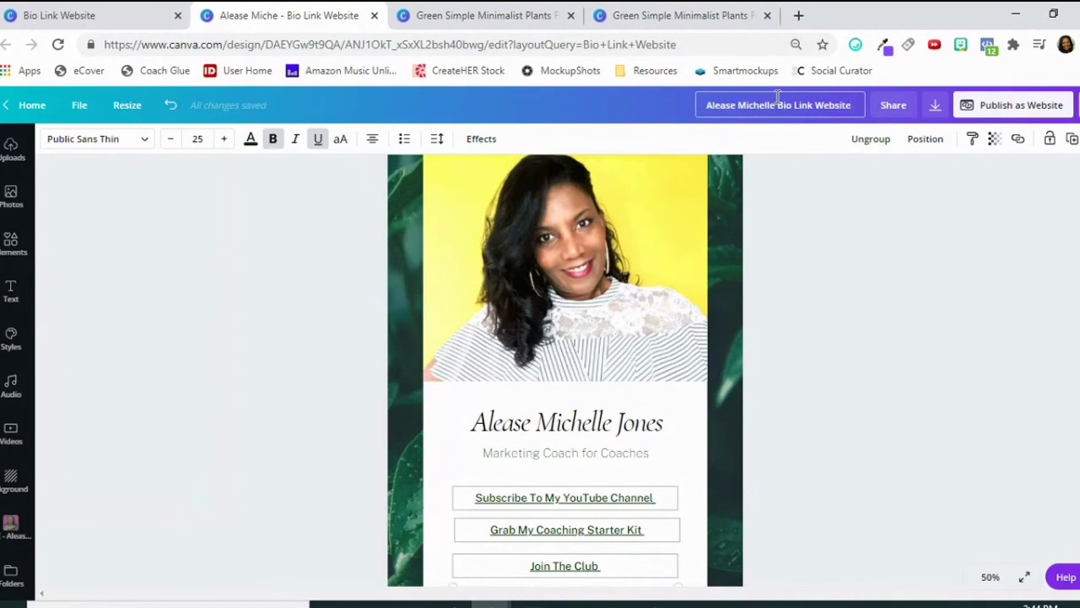
click(988, 114)
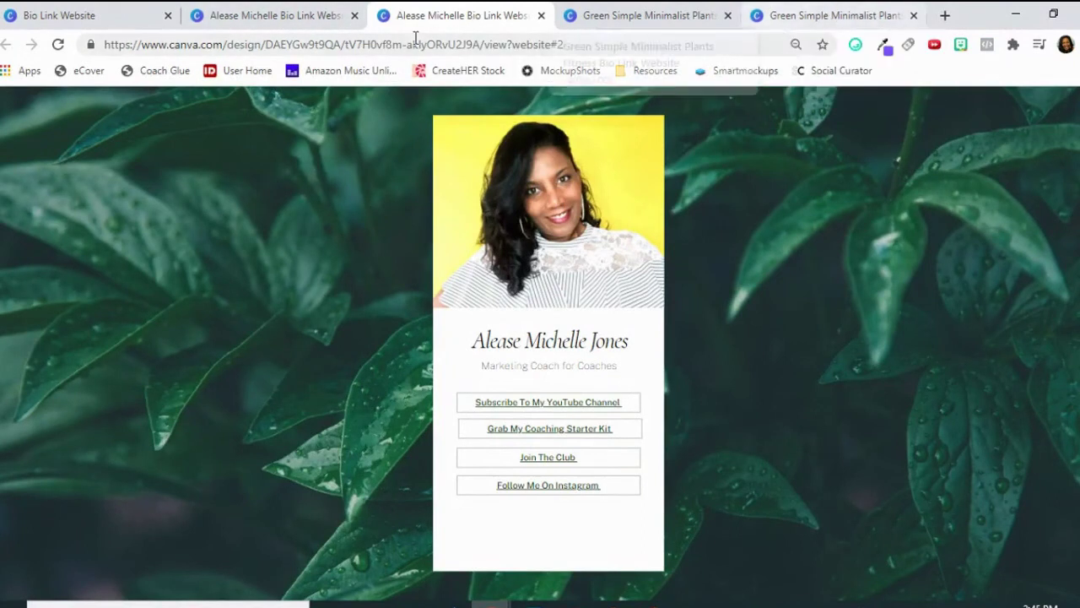
Select the published site's full web address, then go back to the Canva editor.
drag(588, 46, 104, 53)
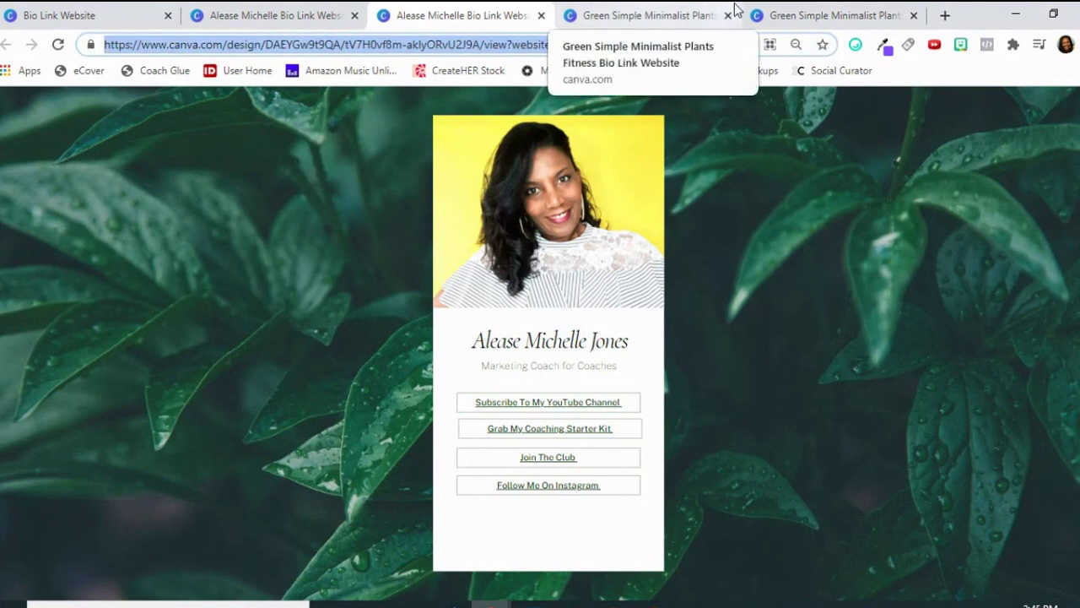
click(289, 19)
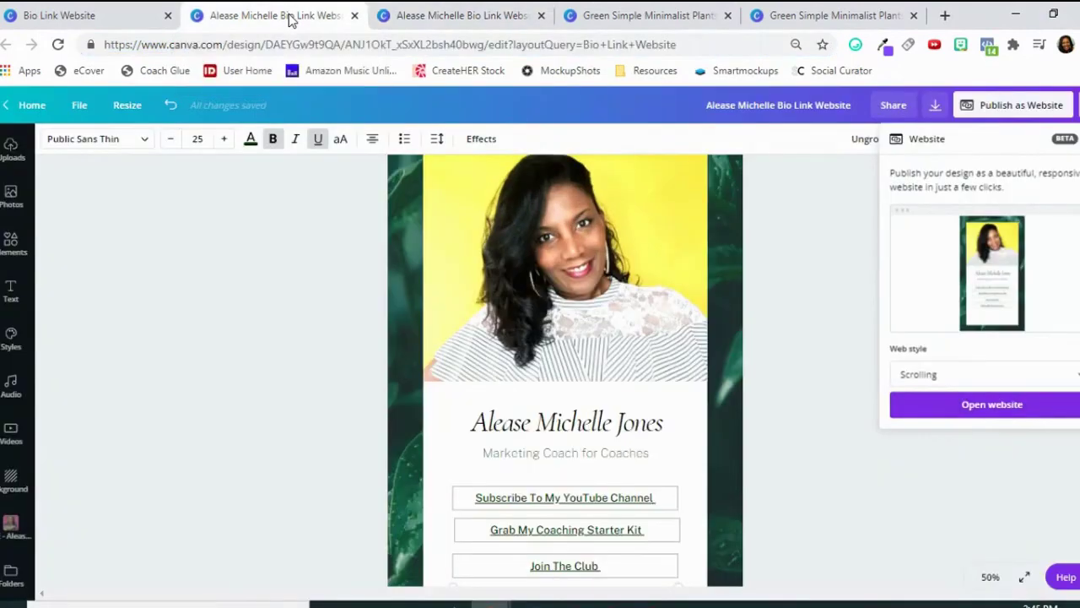